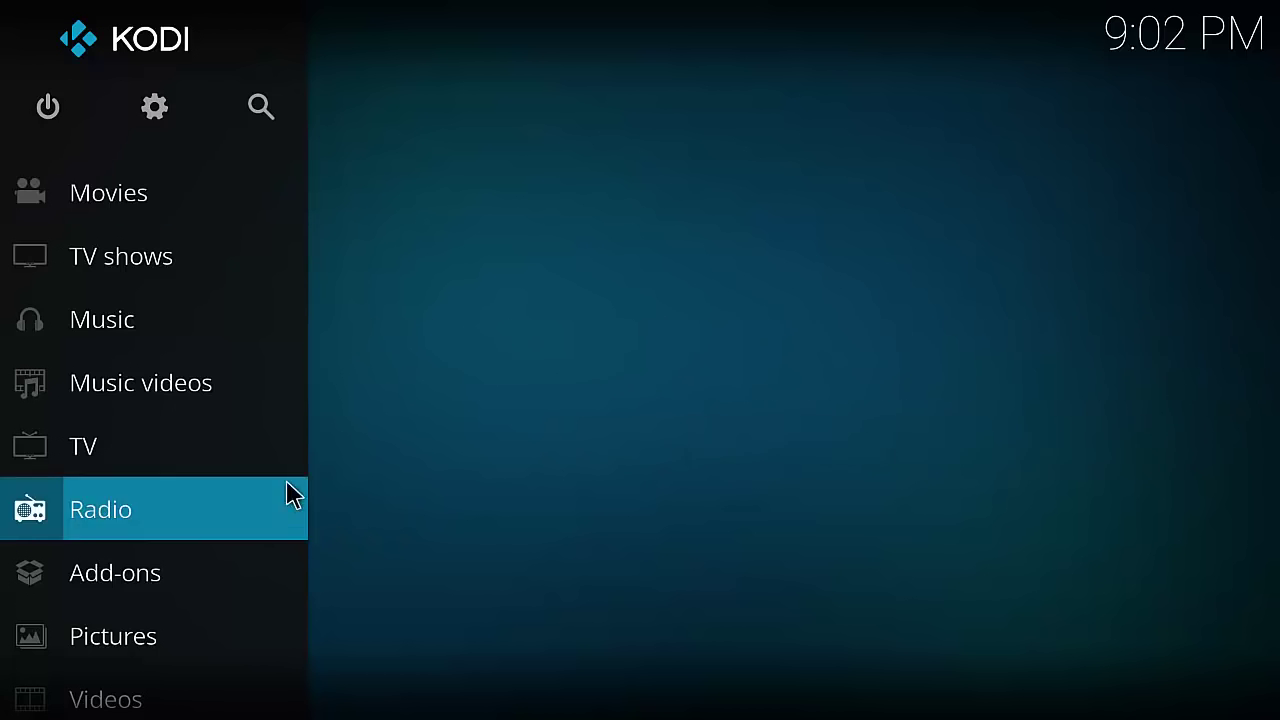
Visit the add-on settings, then return to the top of the home menu
{"action": "key", "text": "Home"}
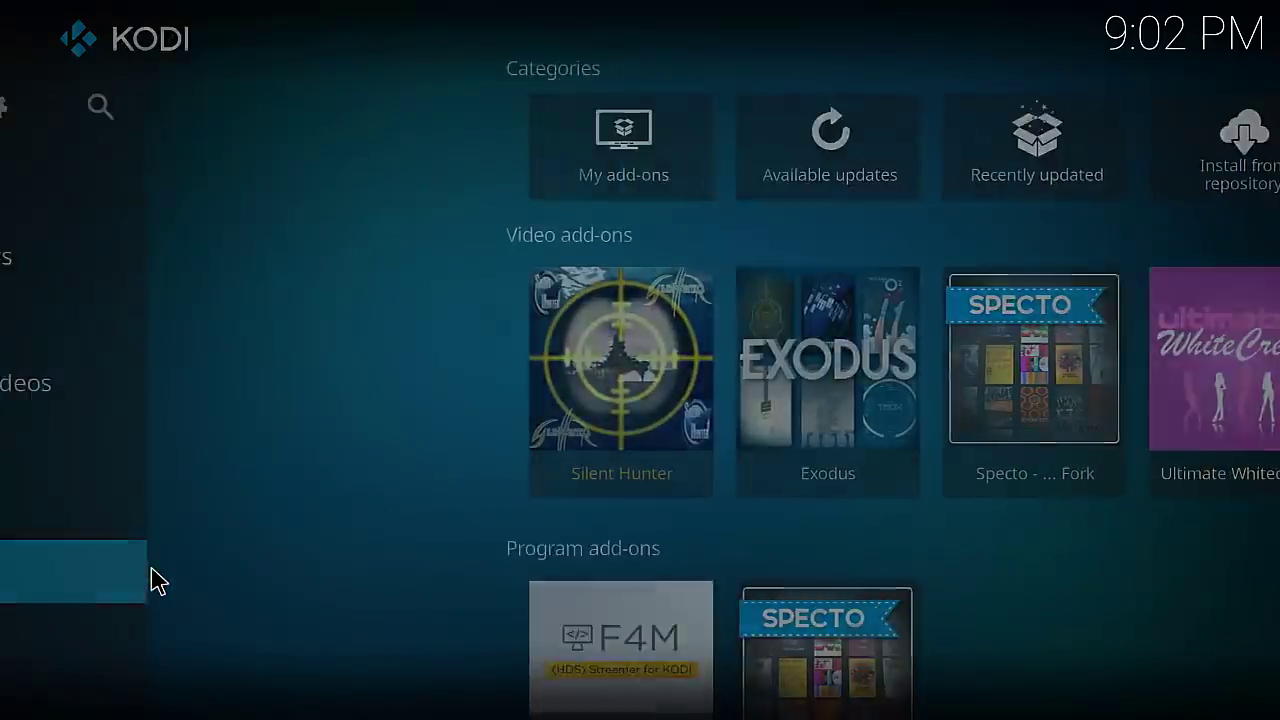
{"action": "left_click", "coordinate": [150, 578]}
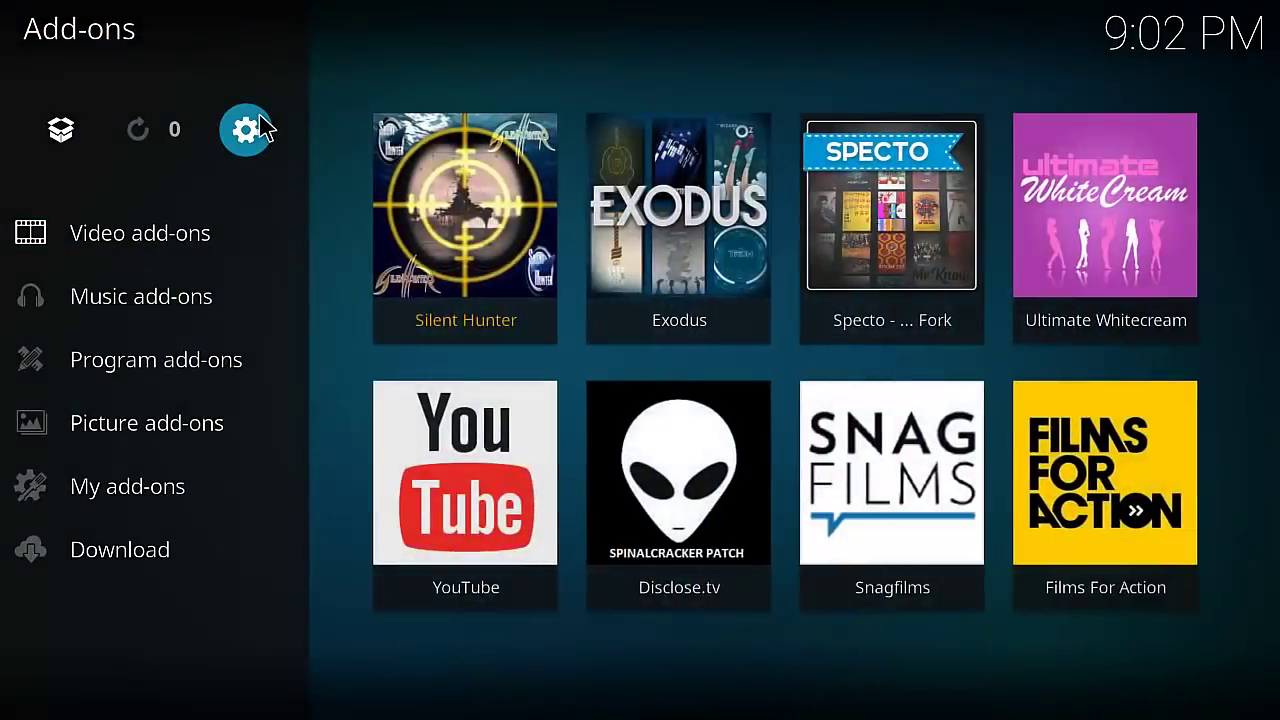
{"action": "left_click", "coordinate": [255, 127]}
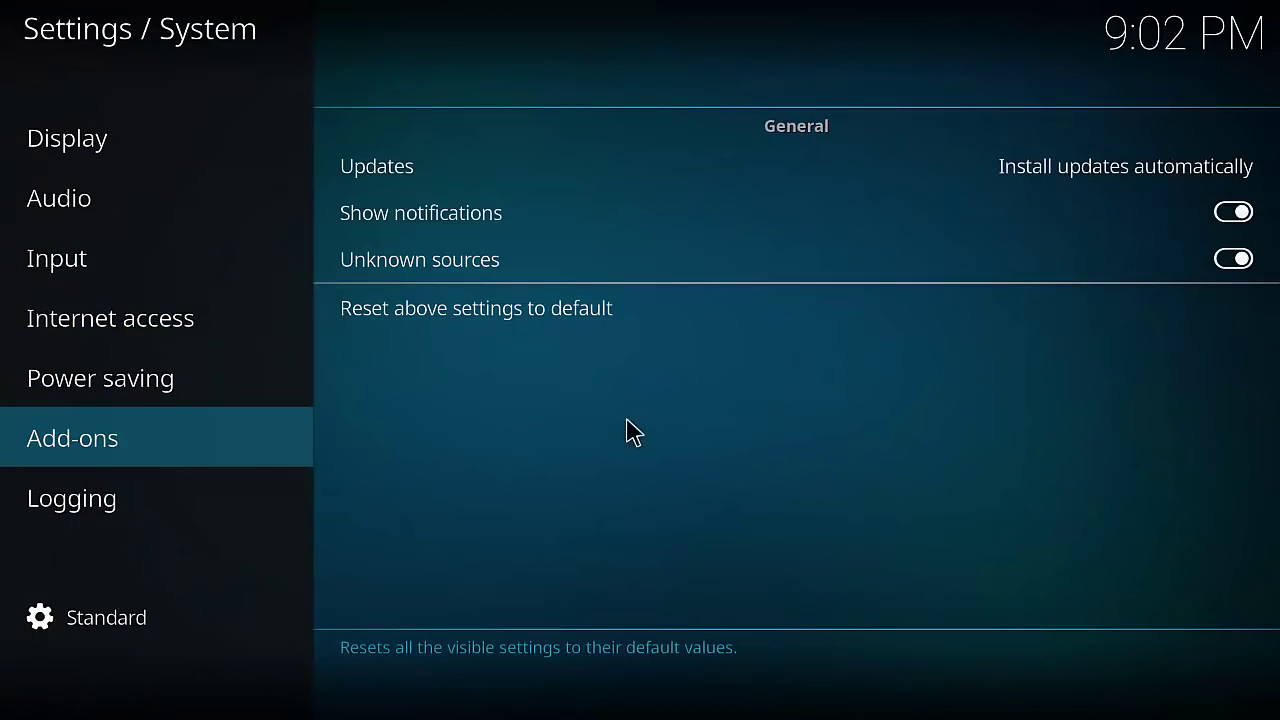
{"action": "right_click", "coordinate": [497, 548]}
{"action": "right_click", "coordinate": [333, 553]}
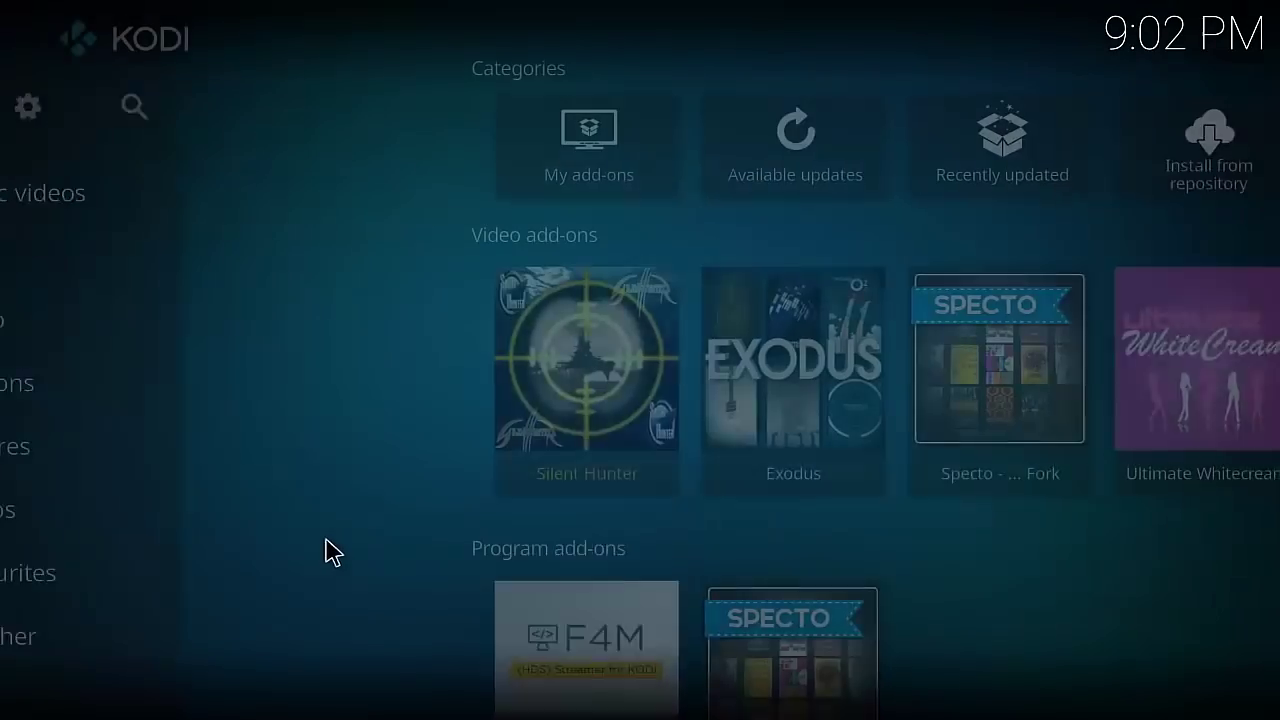
{"action": "key", "text": "c"}
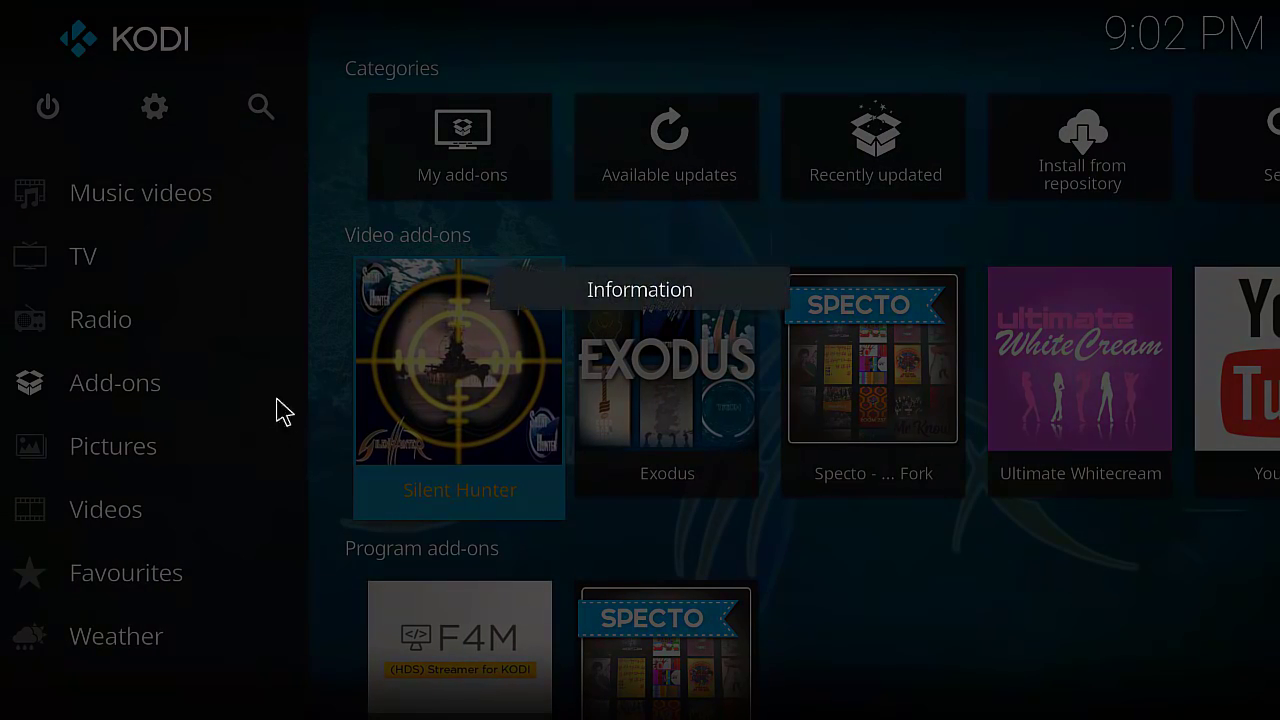
{"action": "right_click", "coordinate": [270, 480]}
{"action": "scroll", "coordinate": [272, 470], "scroll_direction": "up", "scroll_amount": 4}
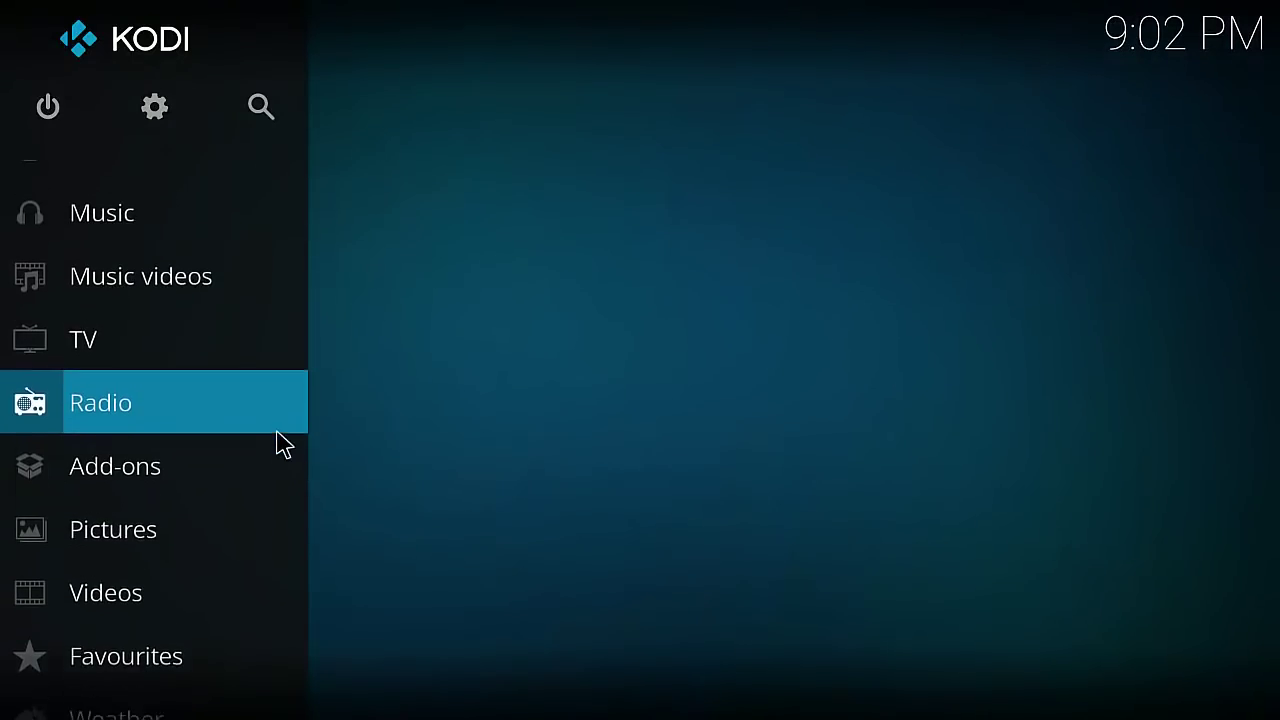
{"action": "left_click", "coordinate": [166, 116]}
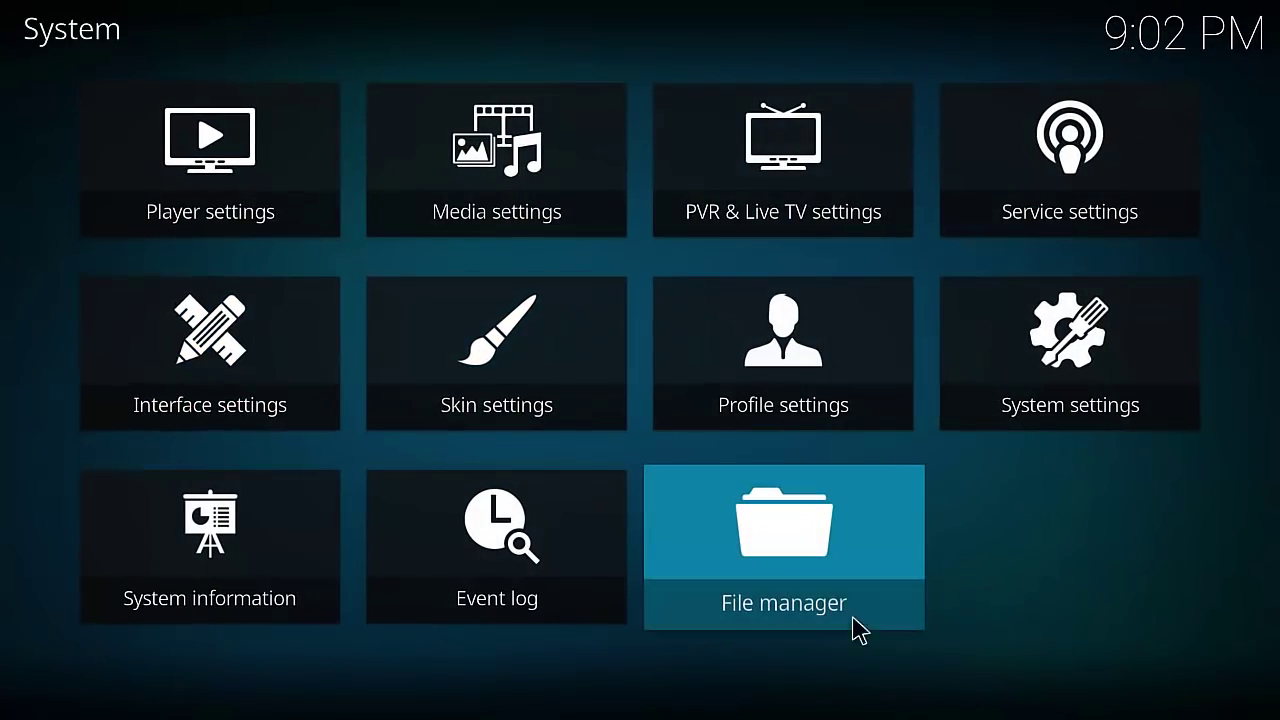
{"action": "left_click", "coordinate": [823, 585]}
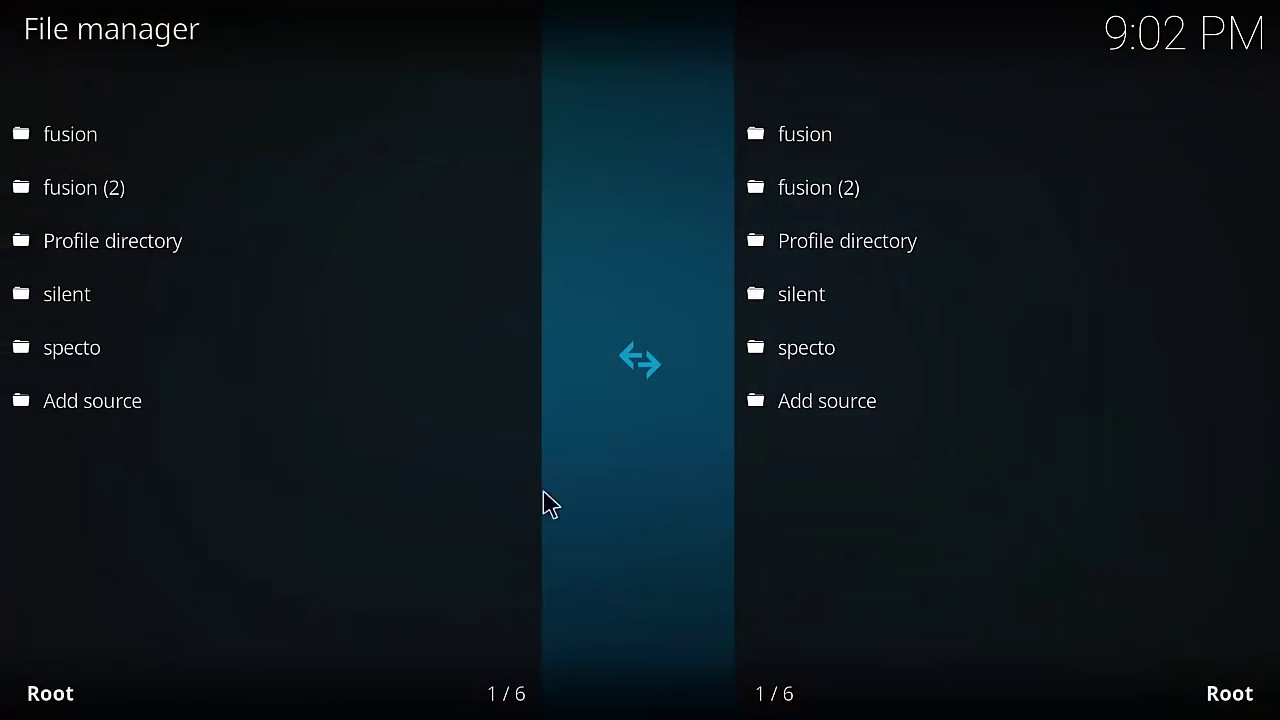
{"action": "left_click", "coordinate": [150, 408]}
{"action": "left_click", "coordinate": [150, 408]}
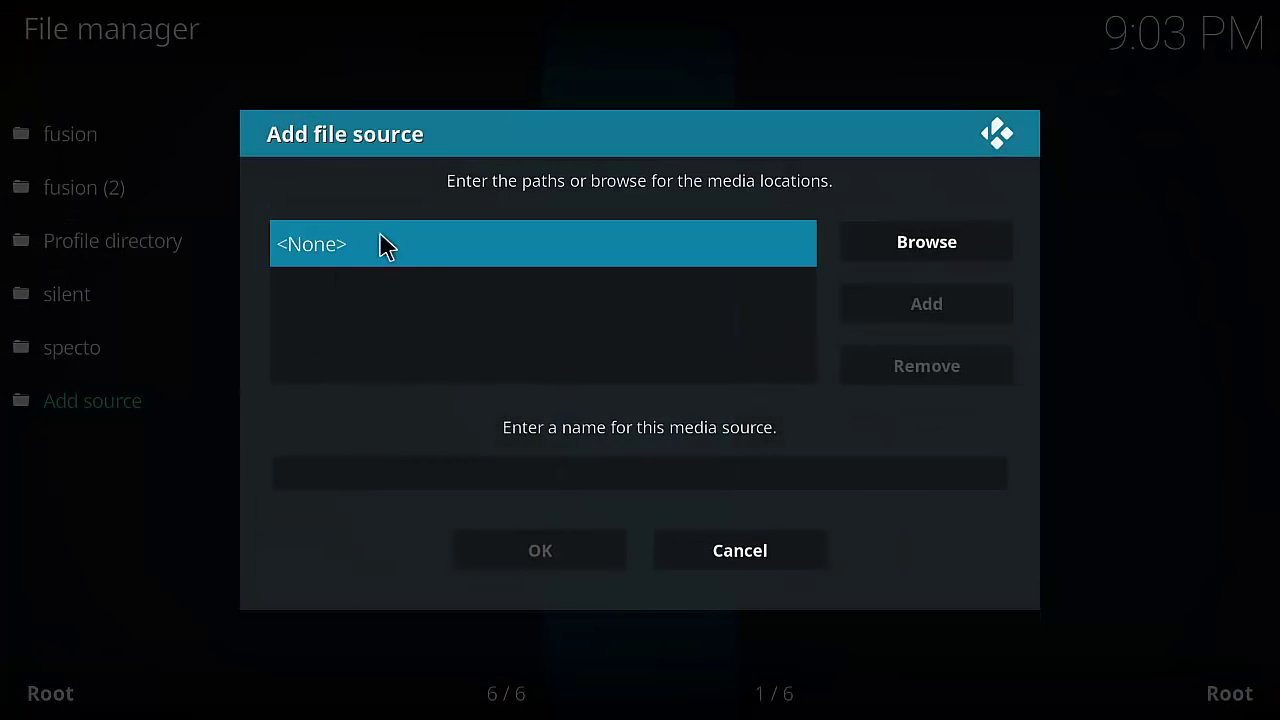
{"action": "left_click", "coordinate": [408, 249]}
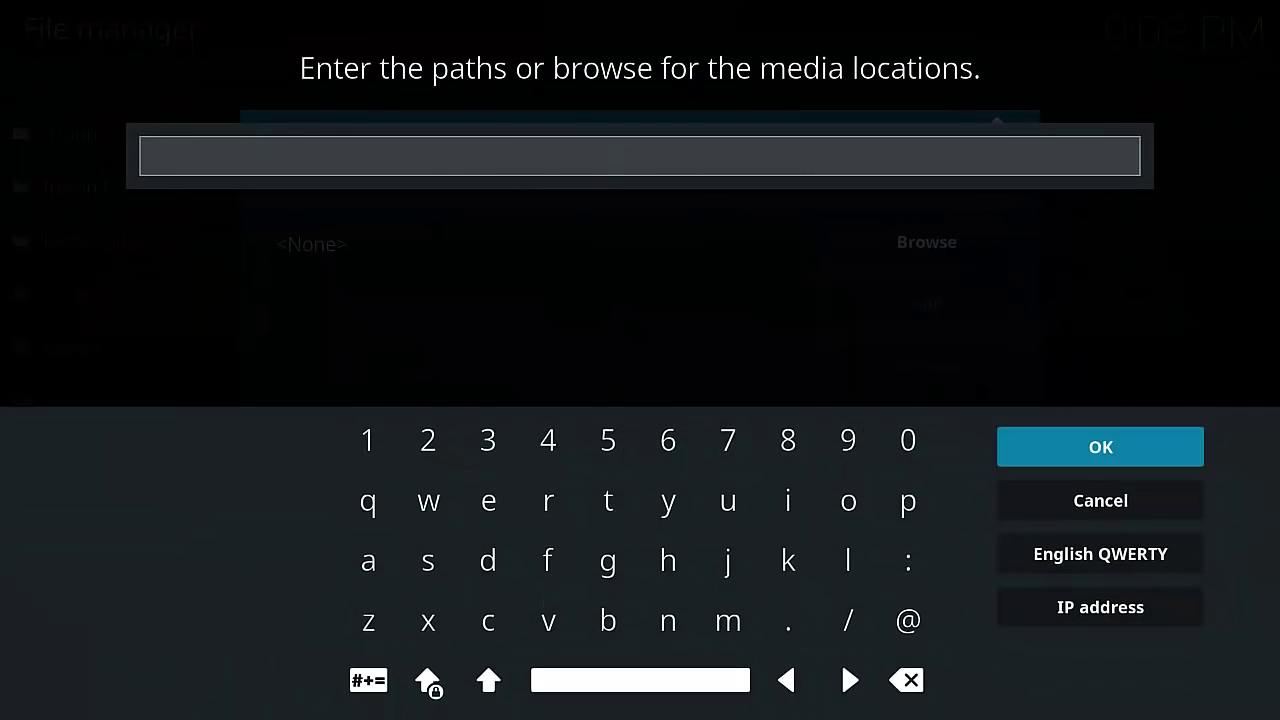
{"action": "type", "text": "http://repo.streamteam.space"}
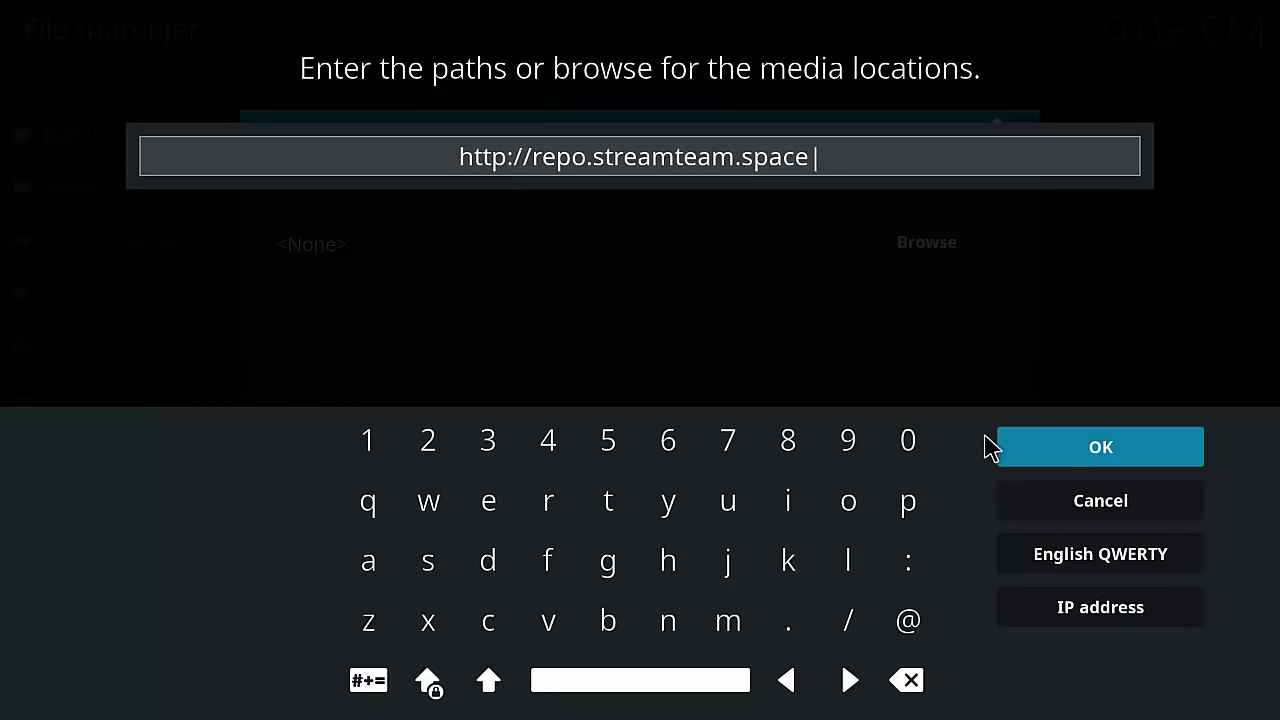
{"action": "left_click", "coordinate": [1076, 455]}
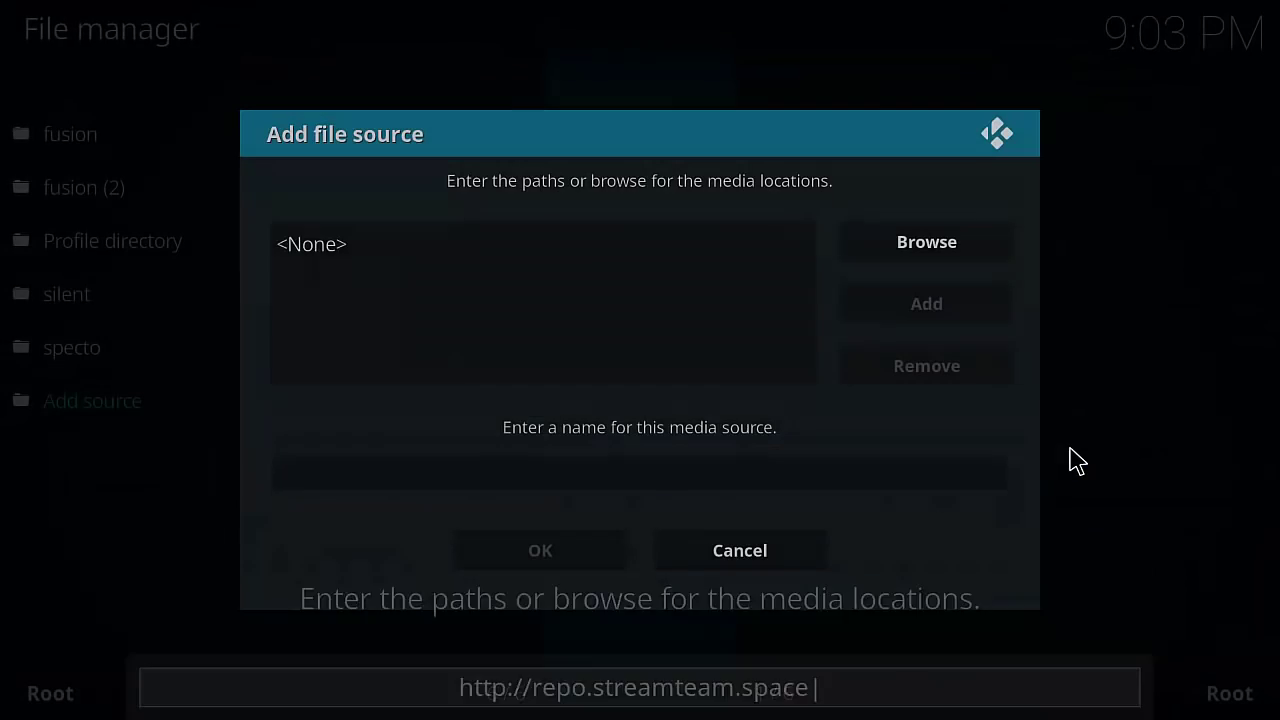
Name the new source 'streamteam' and save it
{"action": "left_click", "coordinate": [697, 483]}
{"action": "type", "text": "streamteam"}
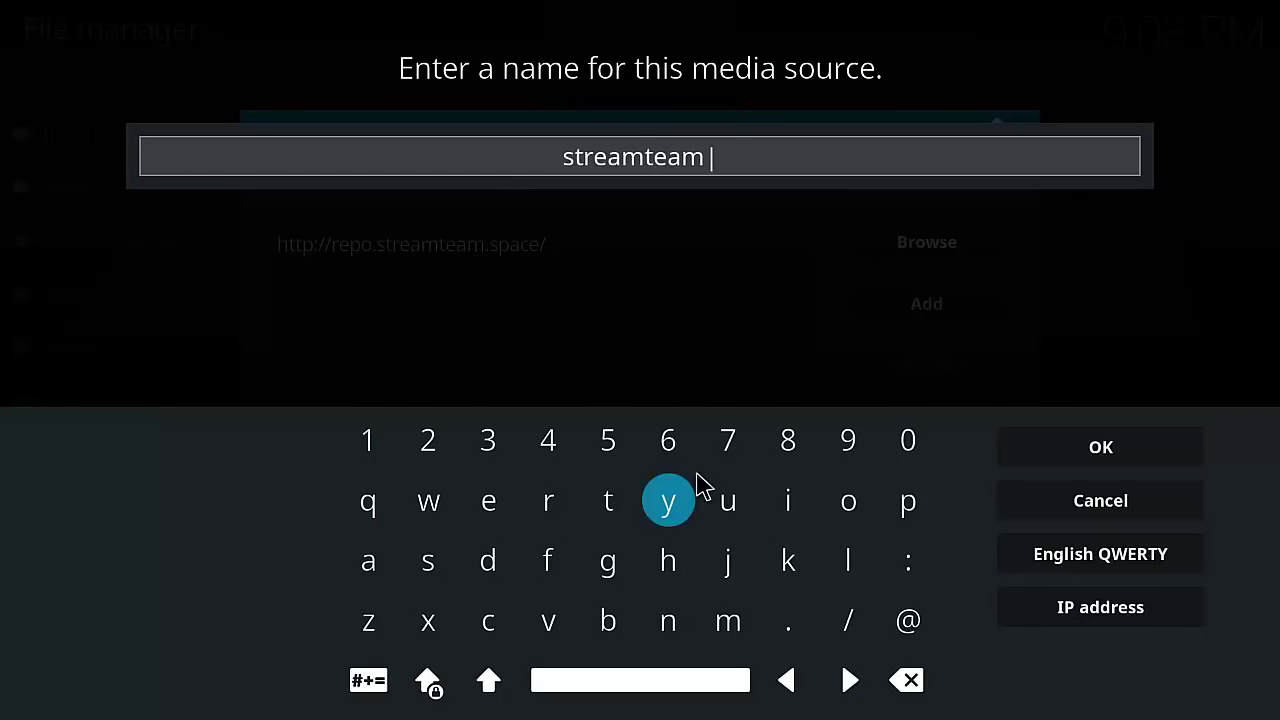
{"action": "left_click", "coordinate": [1126, 458]}
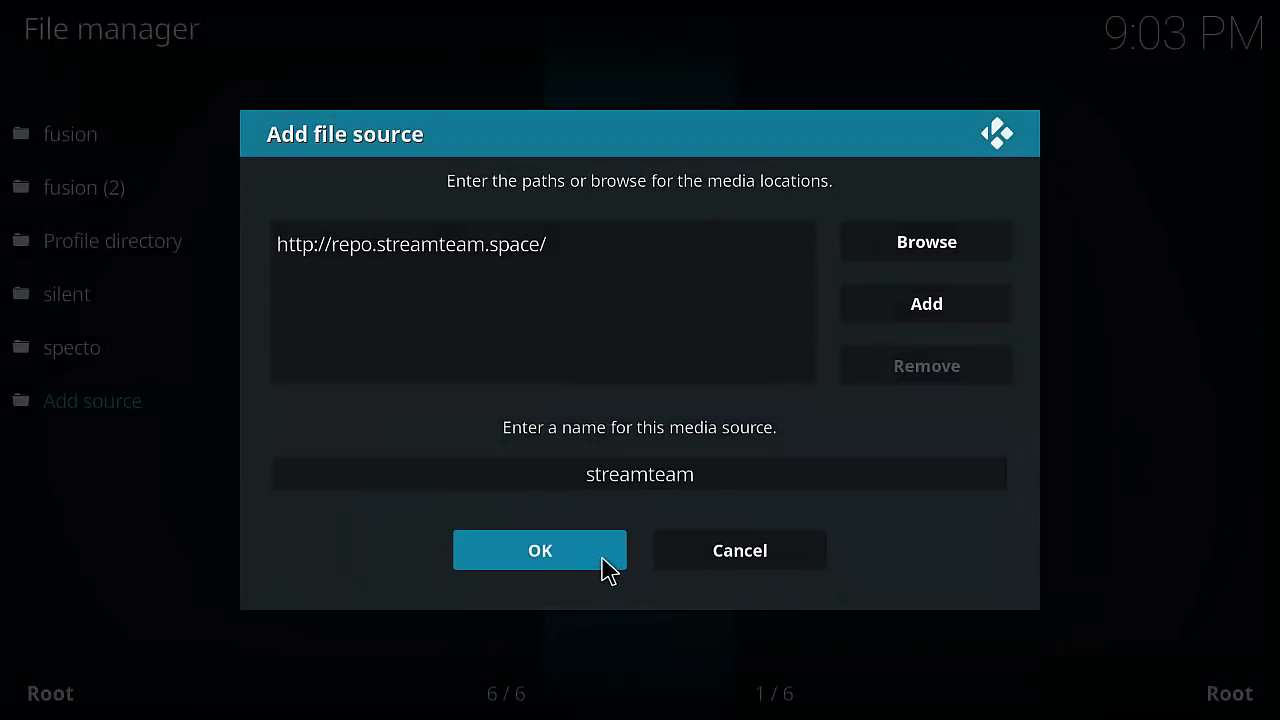
{"action": "left_click", "coordinate": [603, 560]}
Go to Add-ons > Install from zip file and open the streamteam source
{"action": "right_click", "coordinate": [611, 566]}
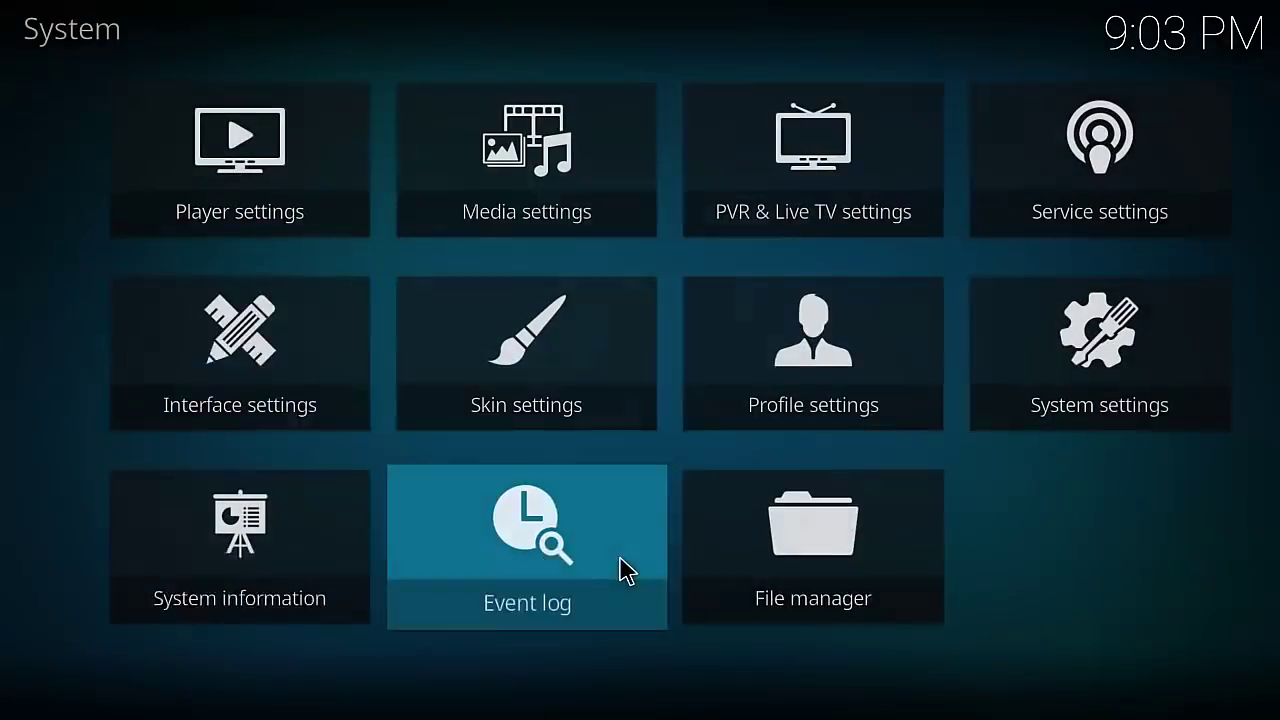
{"action": "right_click", "coordinate": [1030, 536]}
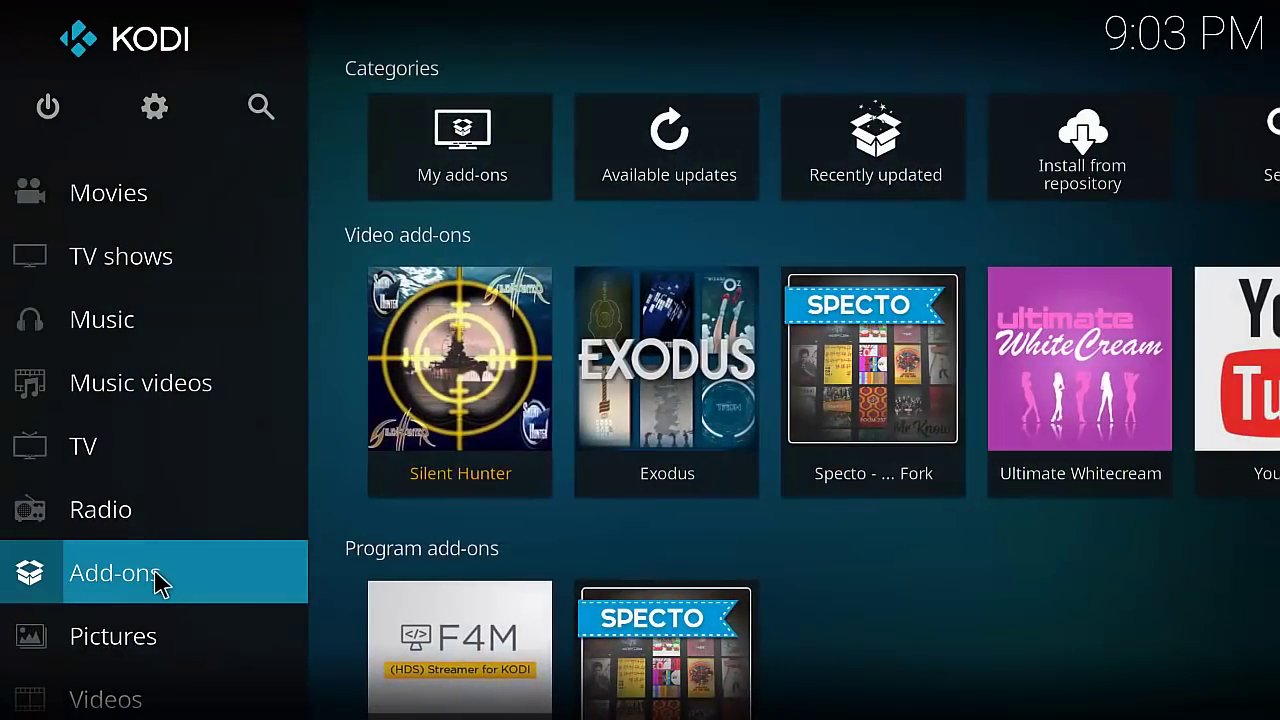
{"action": "left_click", "coordinate": [160, 583]}
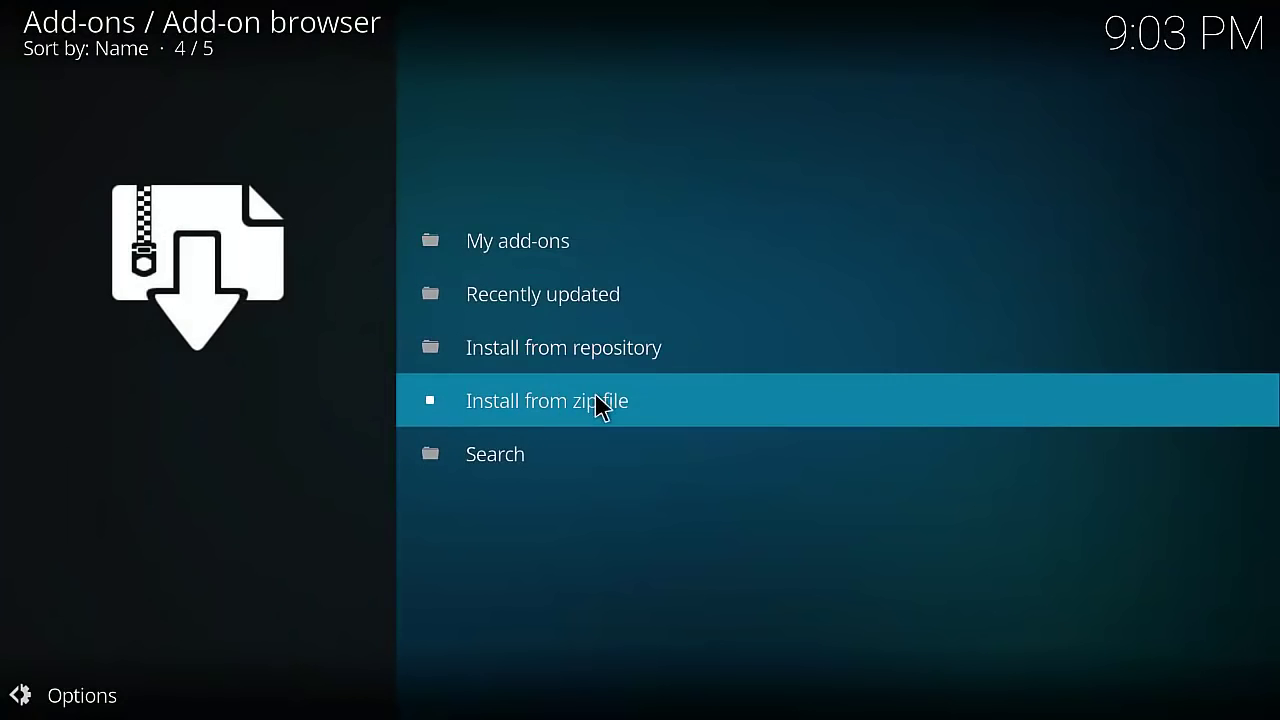
{"action": "left_click", "coordinate": [662, 418]}
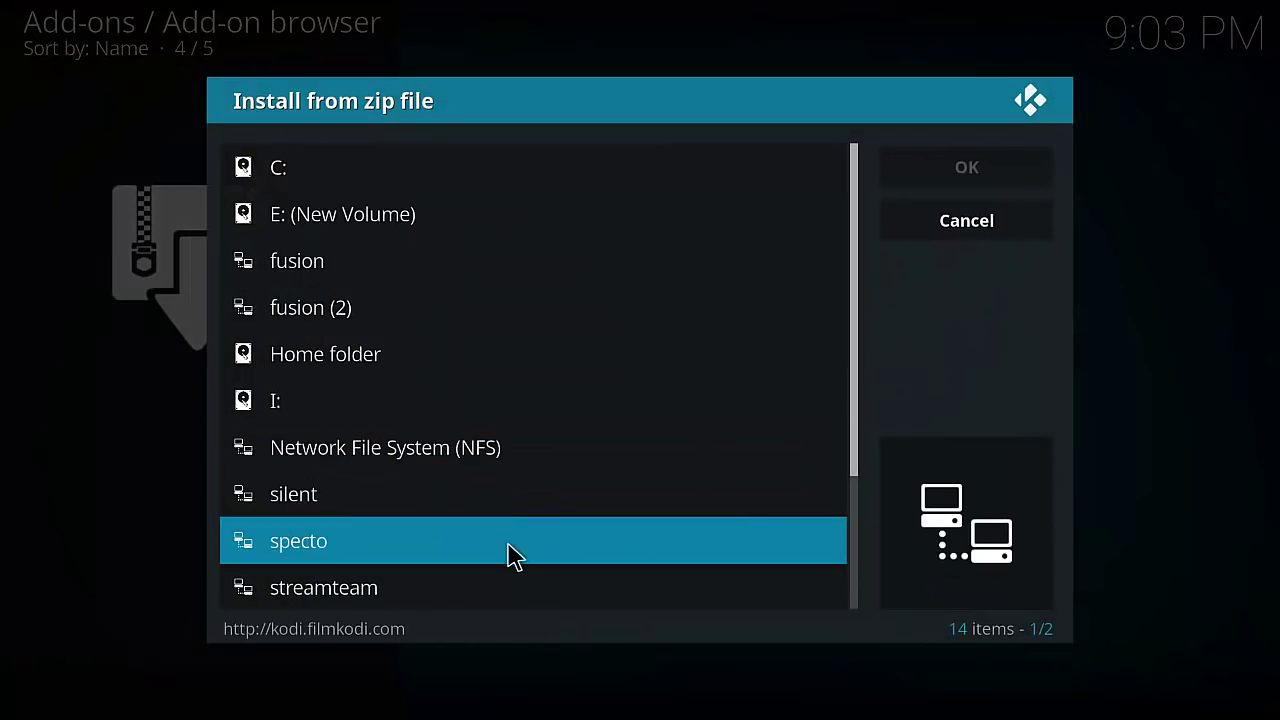
{"action": "left_click", "coordinate": [477, 592]}
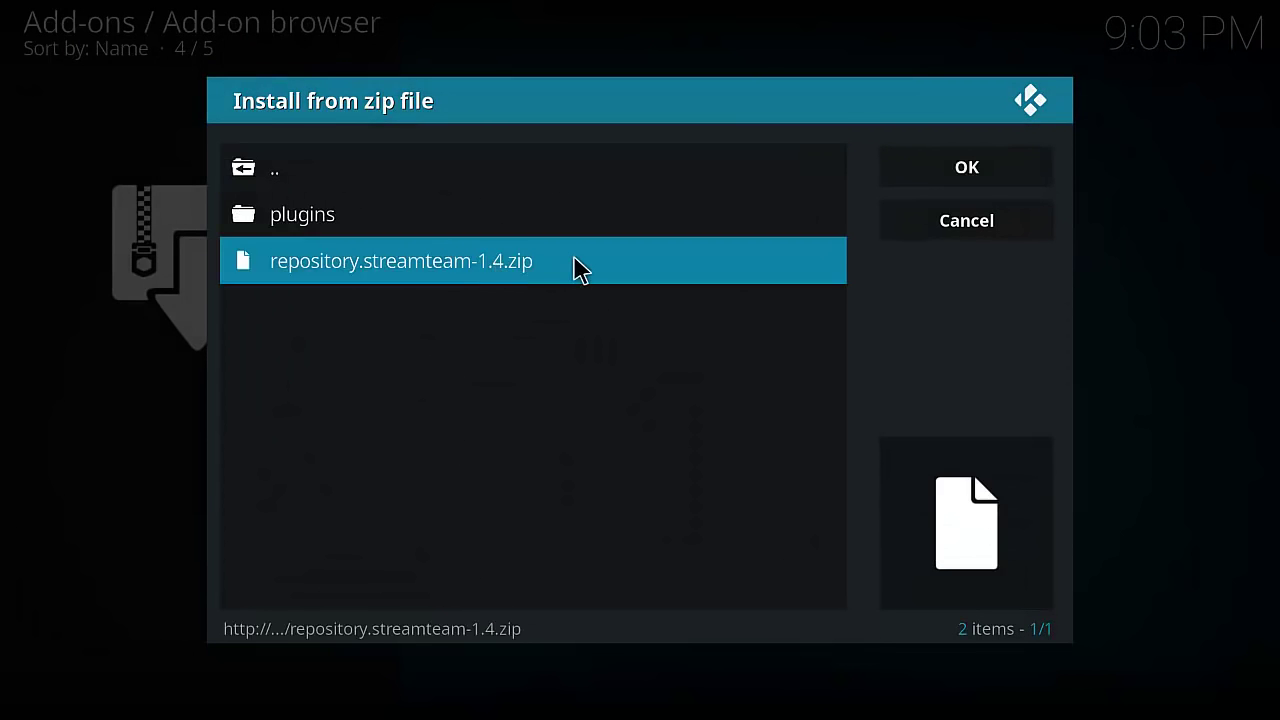
Install the repository.streamteam-1.4.zip package from the streamteam source
{"action": "left_click", "coordinate": [580, 270]}
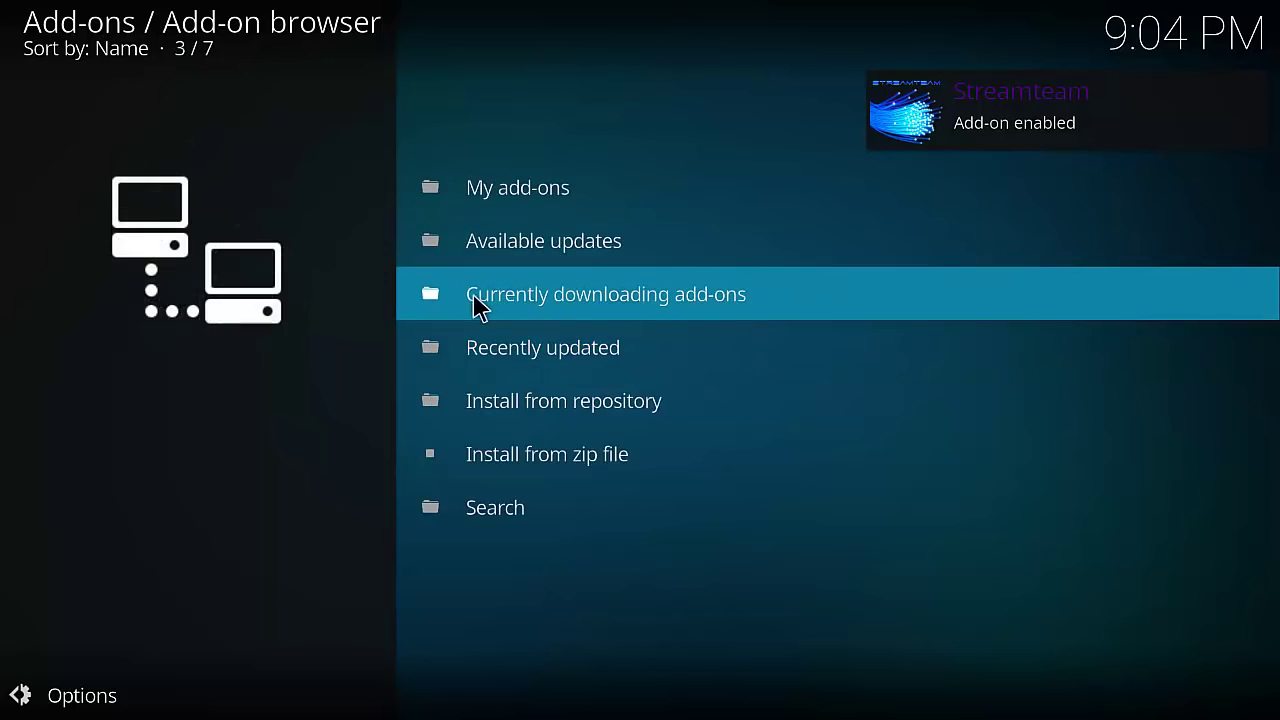
Cancel the zip browser and open 4Horsemen under Install from repository > Streamteam > Video add-ons
{"action": "left_click", "coordinate": [710, 410]}
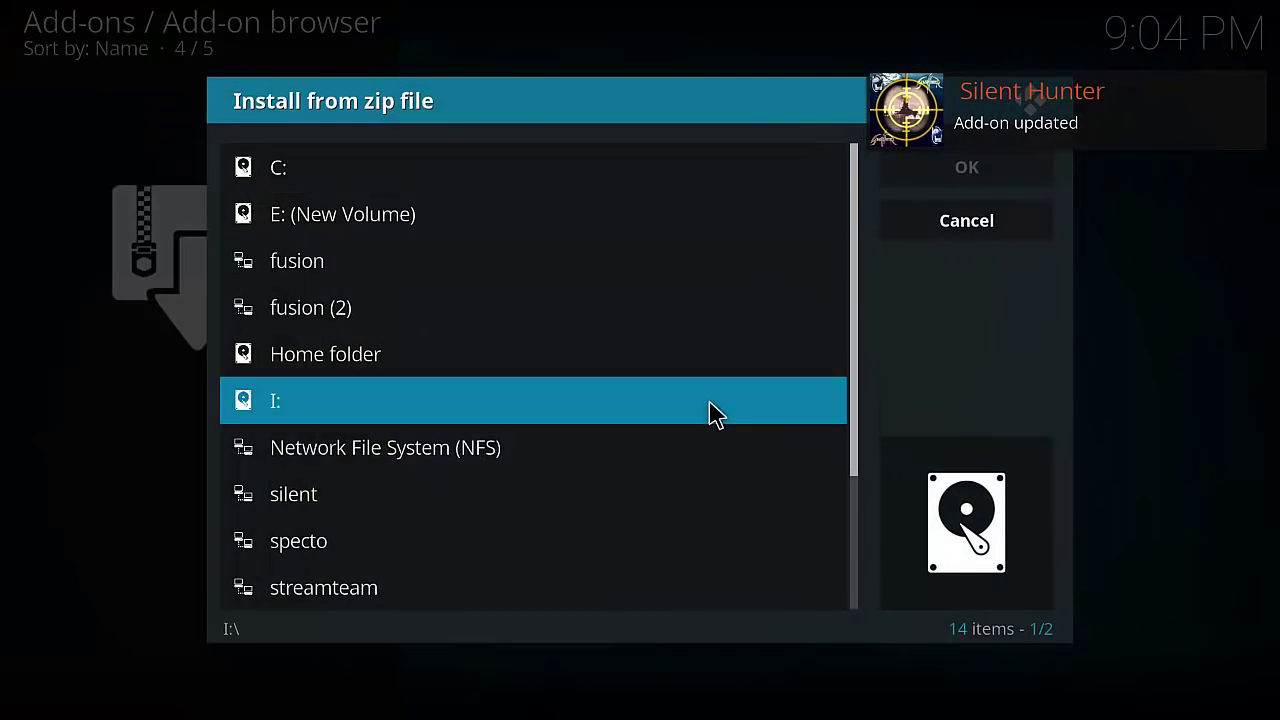
{"action": "left_click", "coordinate": [1001, 232]}
{"action": "left_click", "coordinate": [742, 350]}
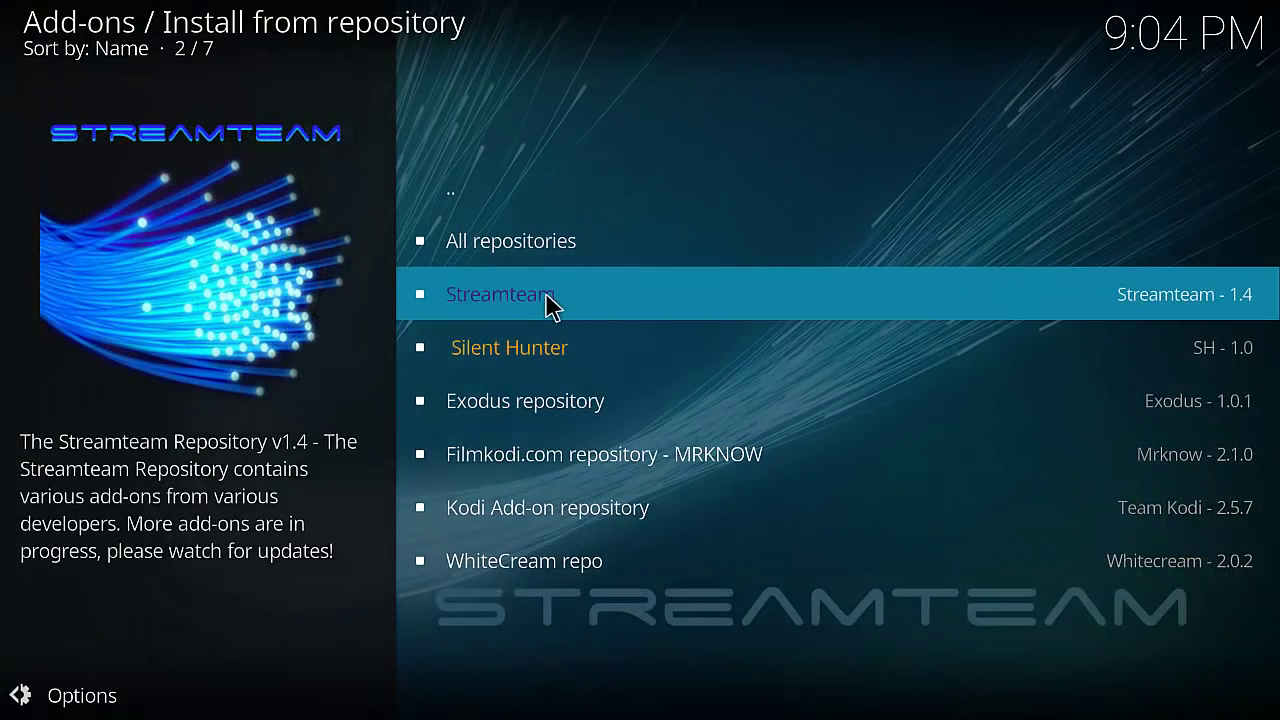
{"action": "left_click", "coordinate": [548, 305]}
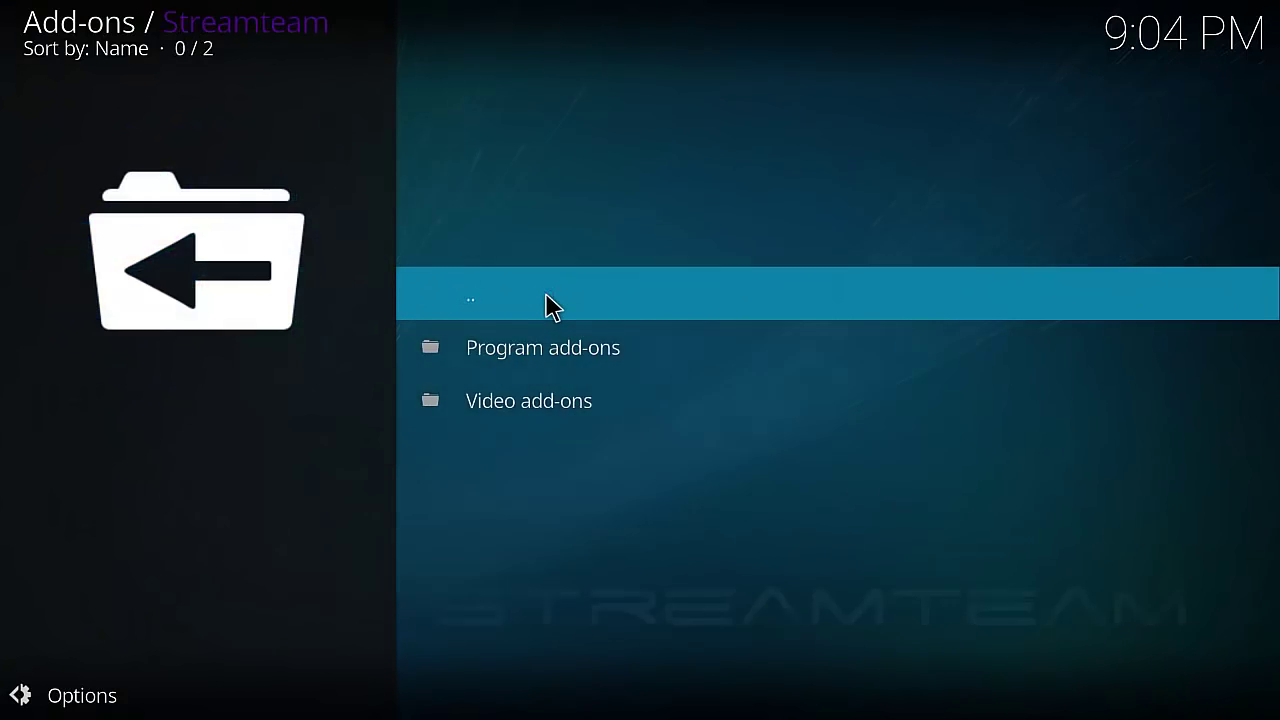
{"action": "left_click", "coordinate": [622, 411]}
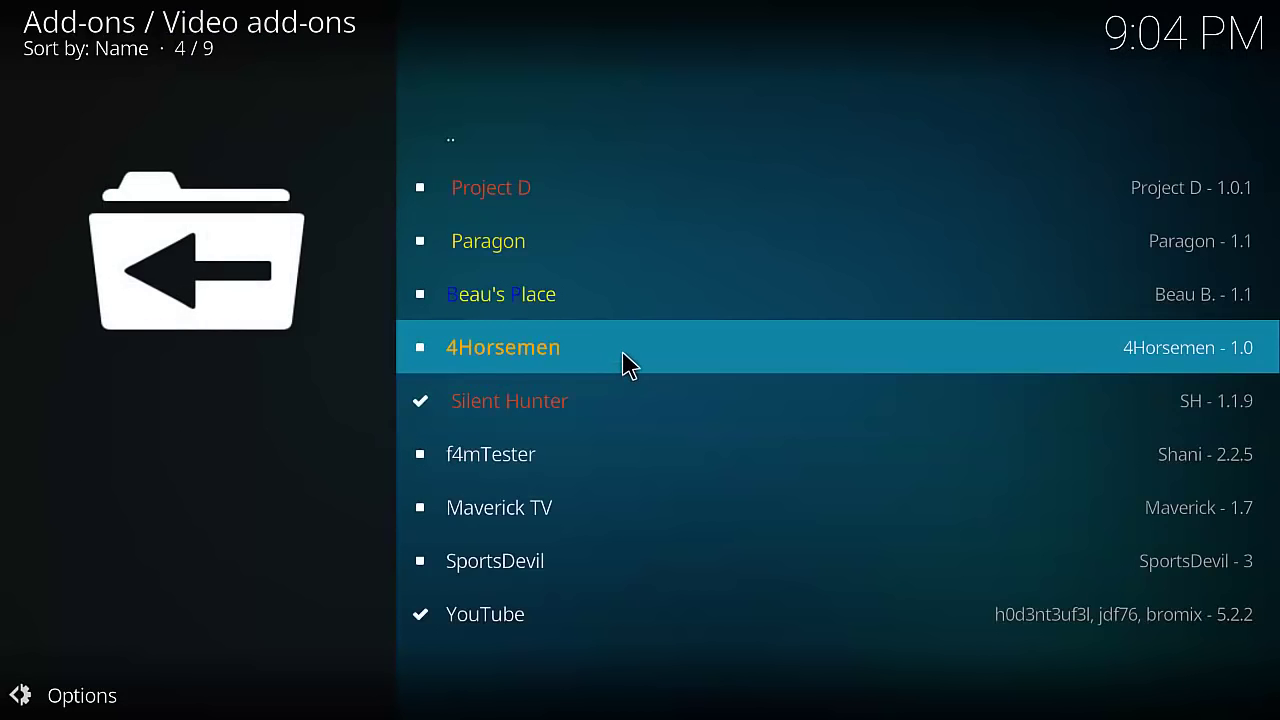
{"action": "left_click", "coordinate": [622, 361]}
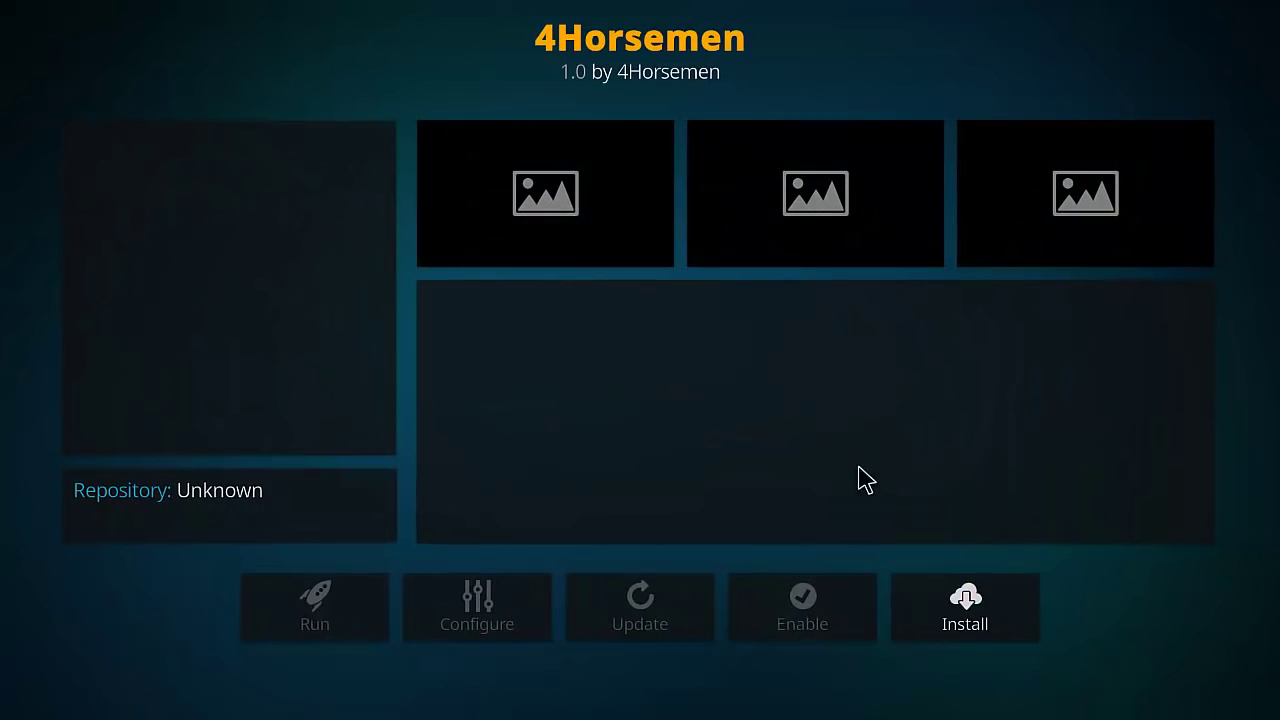
Install the 4Horsemen 1.0 video add-on from its details page
{"action": "left_click", "coordinate": [1006, 617]}
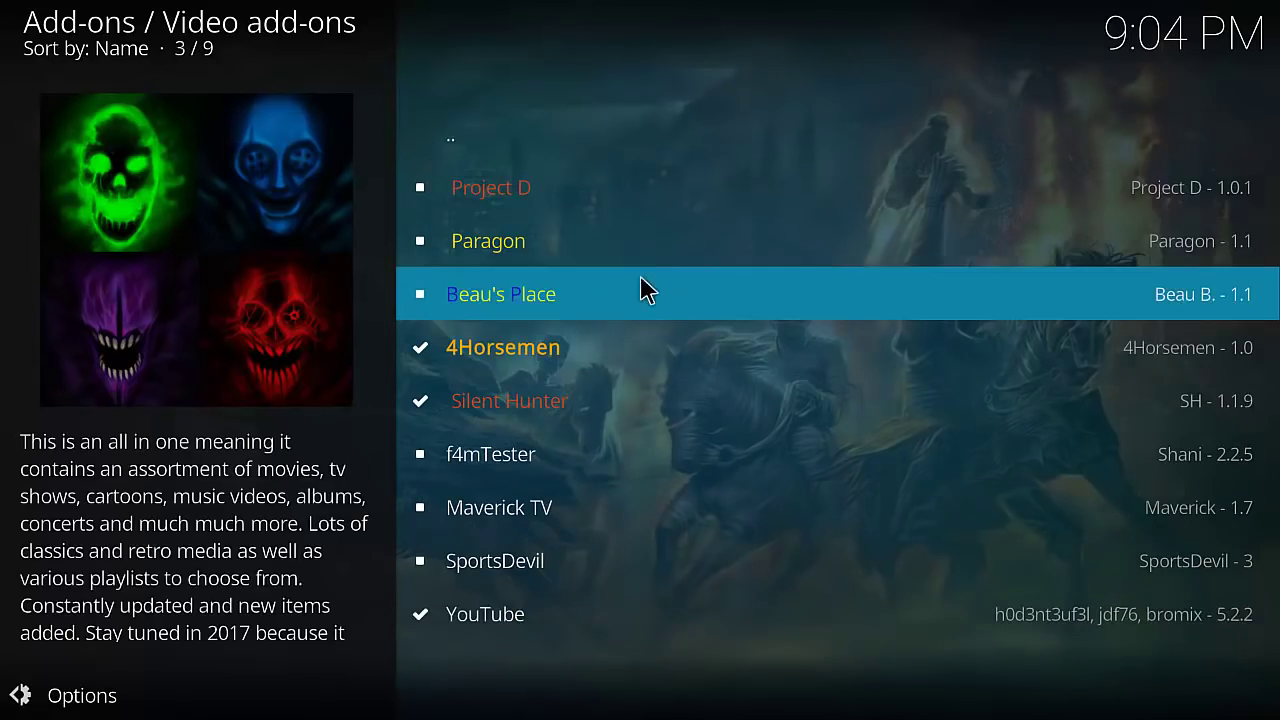
Return home and launch 4Horsemen from Videos > Video add-ons
{"action": "left_click", "coordinate": [650, 133]}
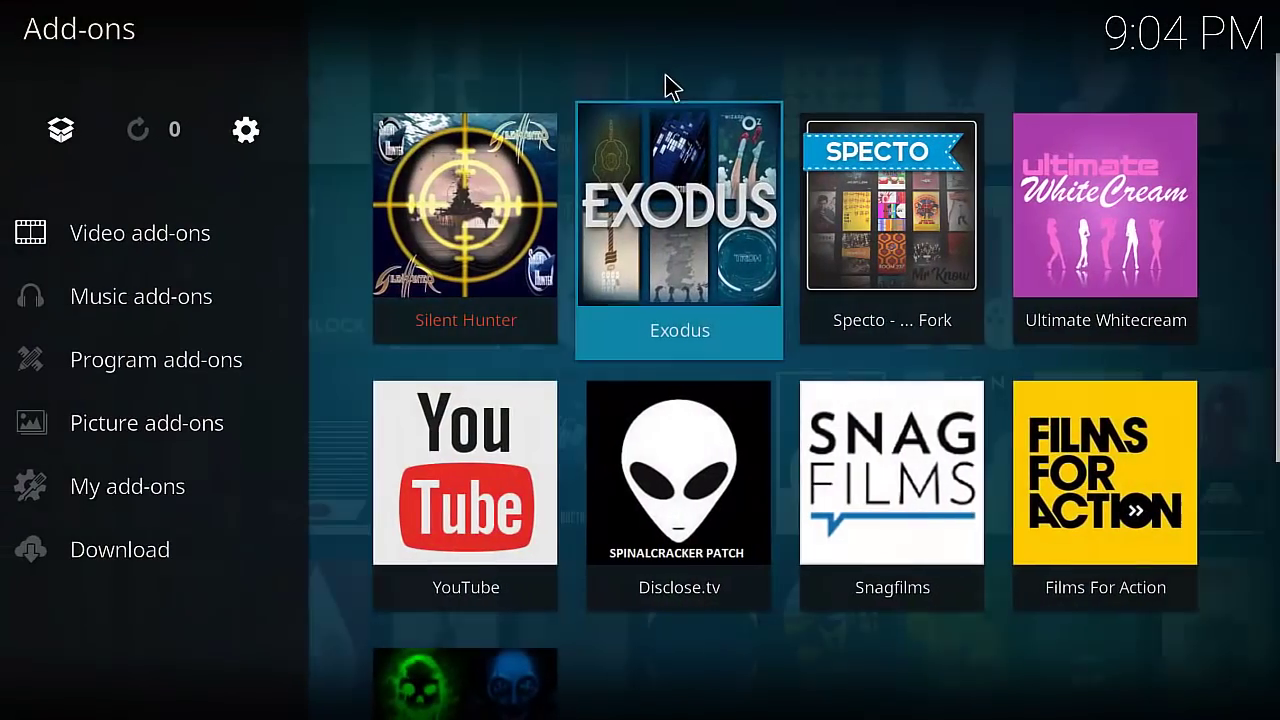
{"action": "key", "text": "c"}
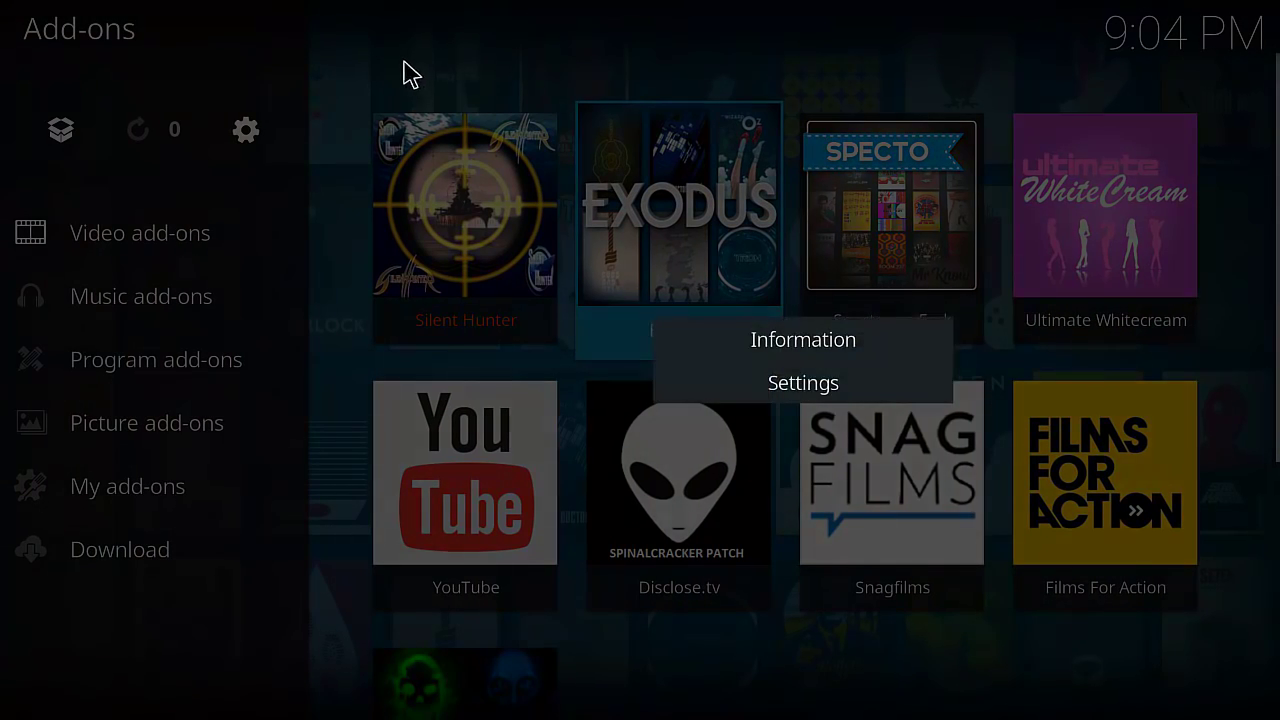
{"action": "key", "text": "Escape"}
{"action": "key", "text": "Escape"}
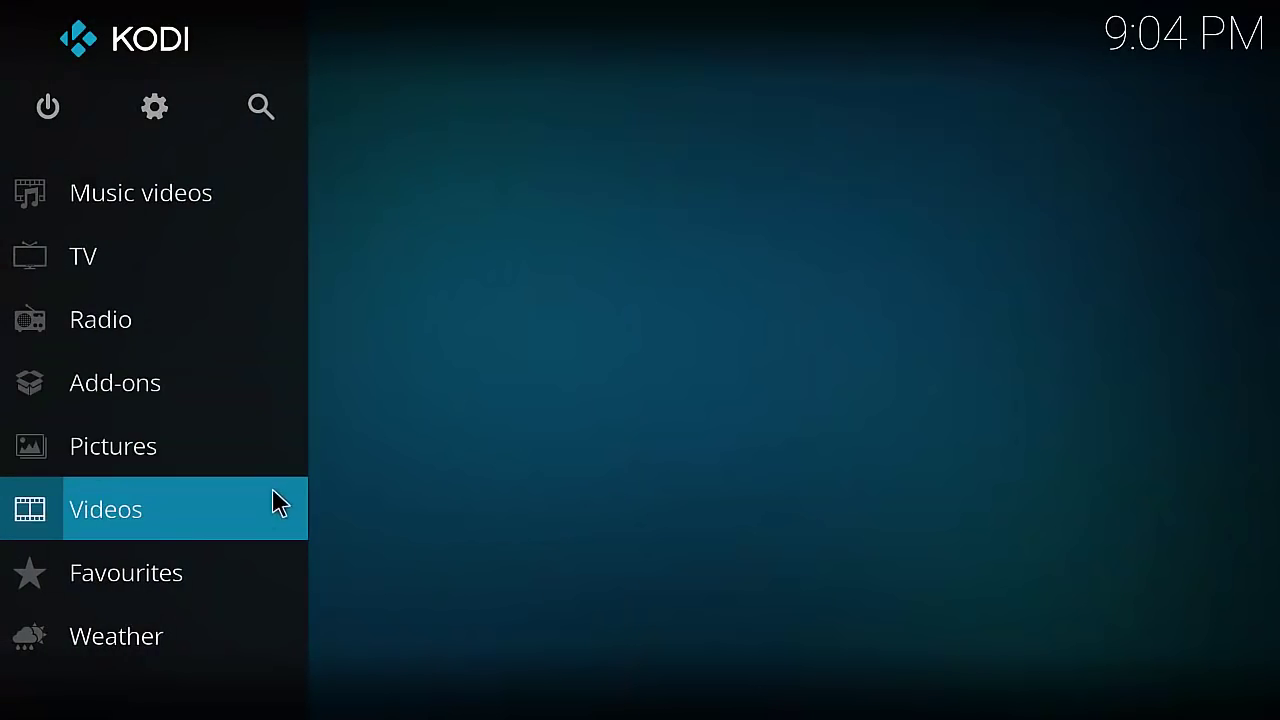
{"action": "mouse_move", "coordinate": [268, 513]}
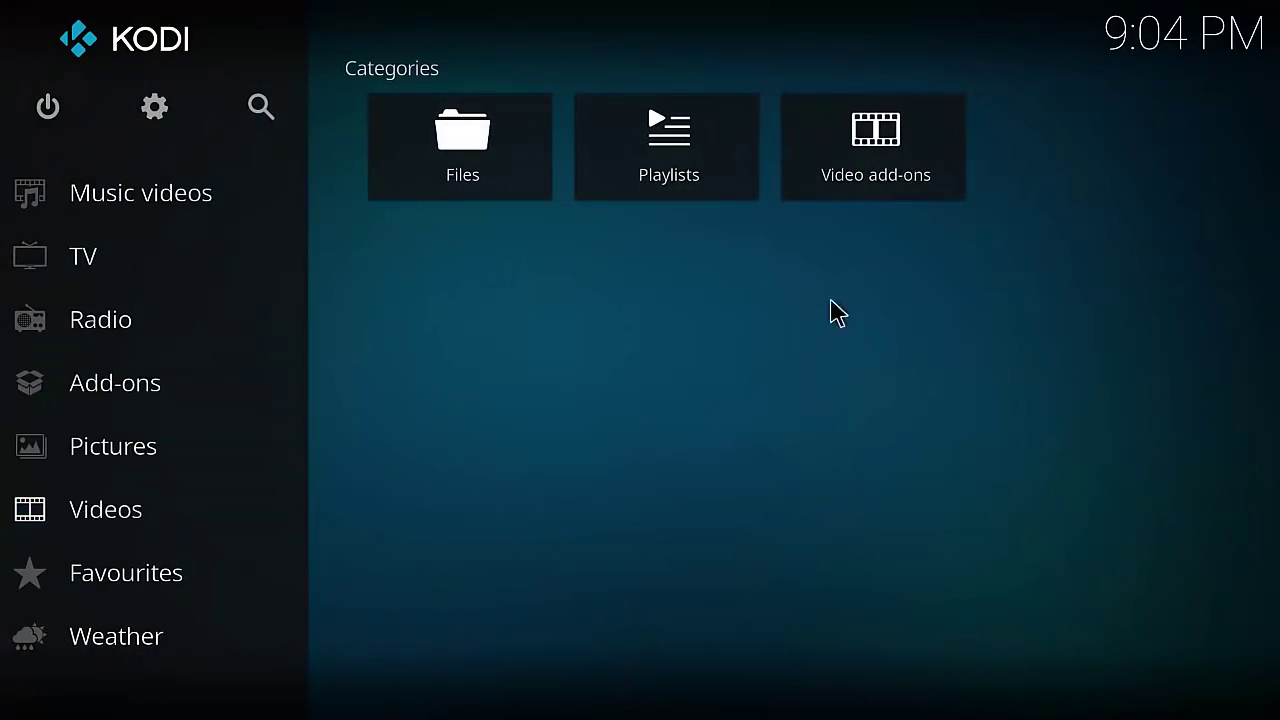
{"action": "left_click", "coordinate": [879, 175]}
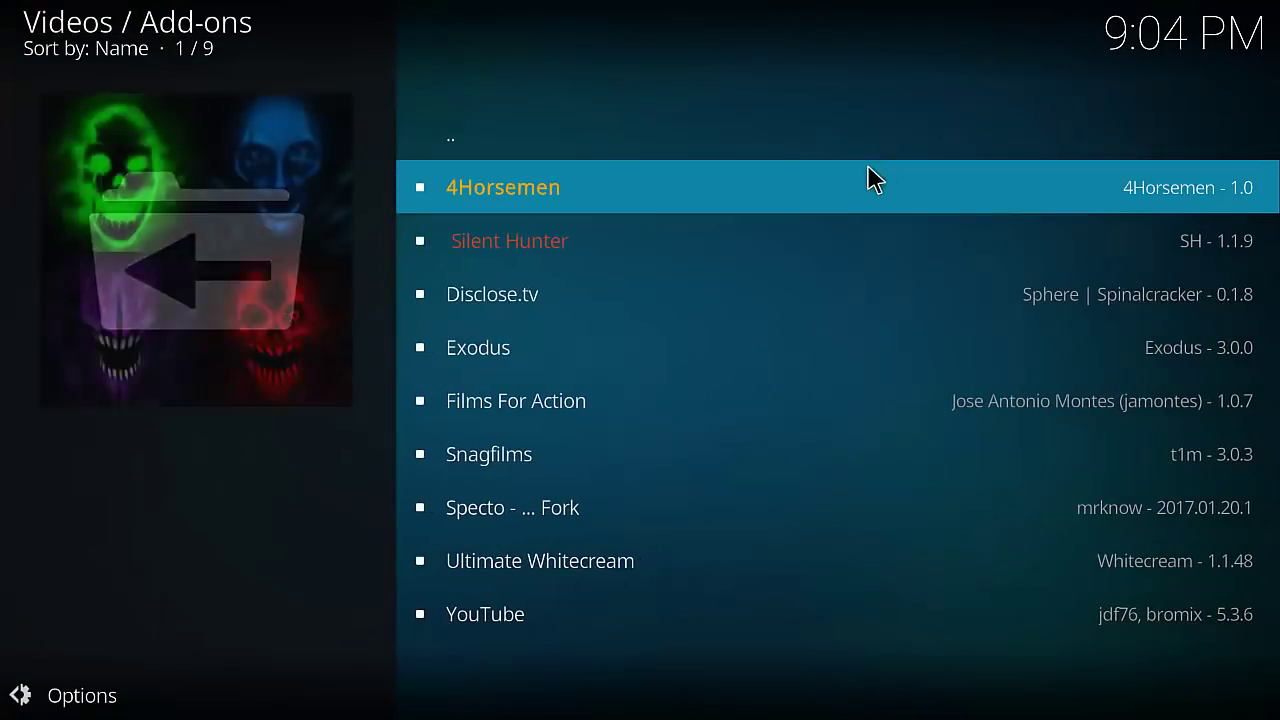
{"action": "left_click", "coordinate": [806, 195]}
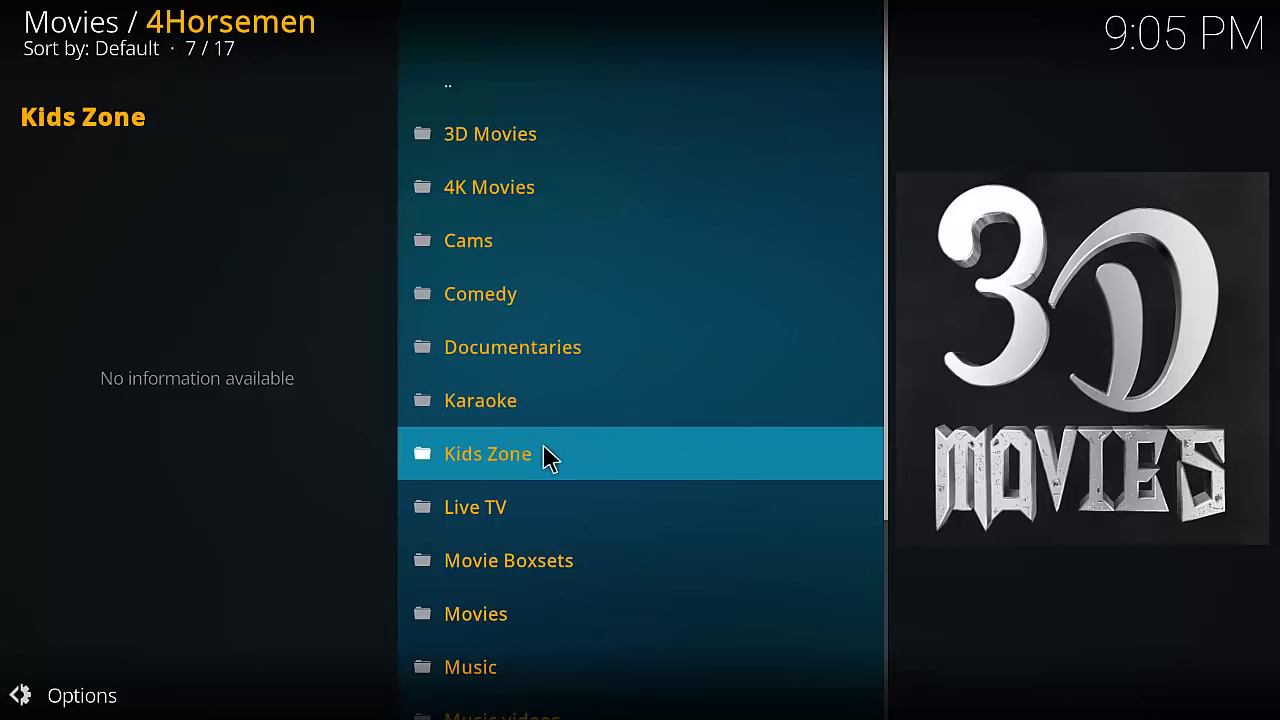
Scroll through 4Horsemen's Movies categories, then go back to the Videos home screen
{"action": "scroll", "coordinate": [530, 520], "scroll_direction": "down", "scroll_amount": 3}
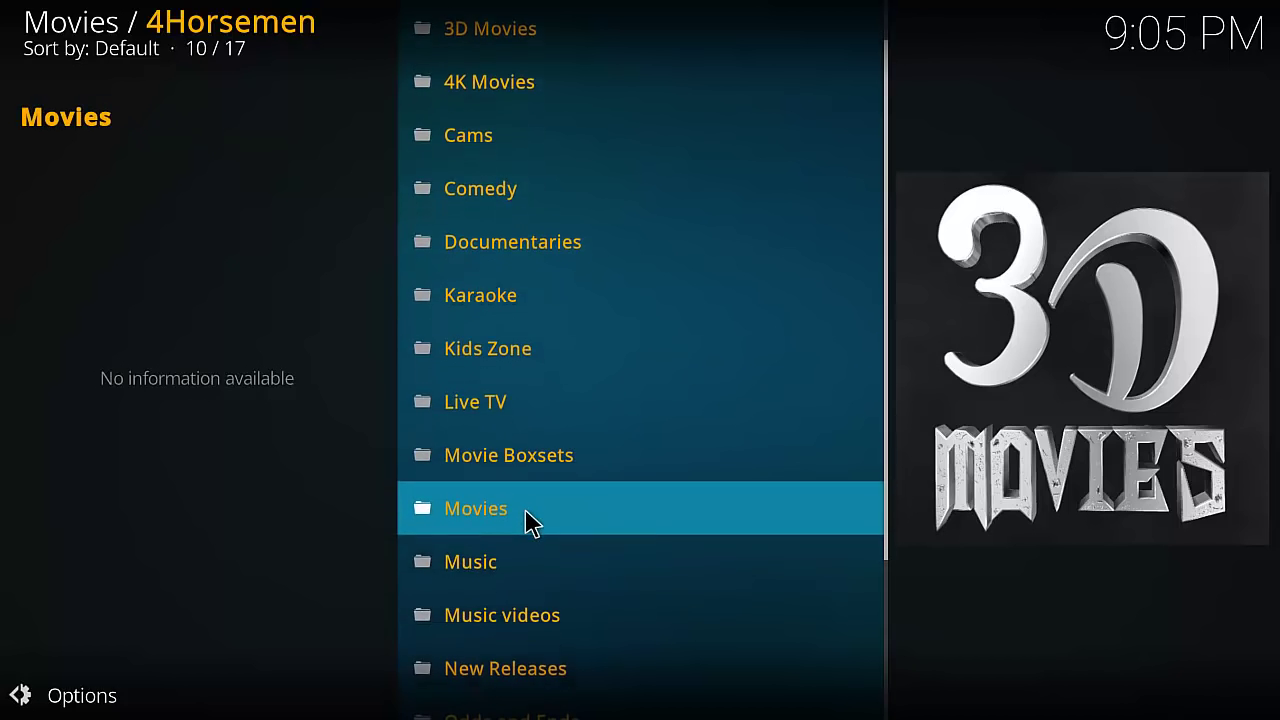
{"action": "scroll", "coordinate": [560, 534], "scroll_direction": "down", "scroll_amount": 3}
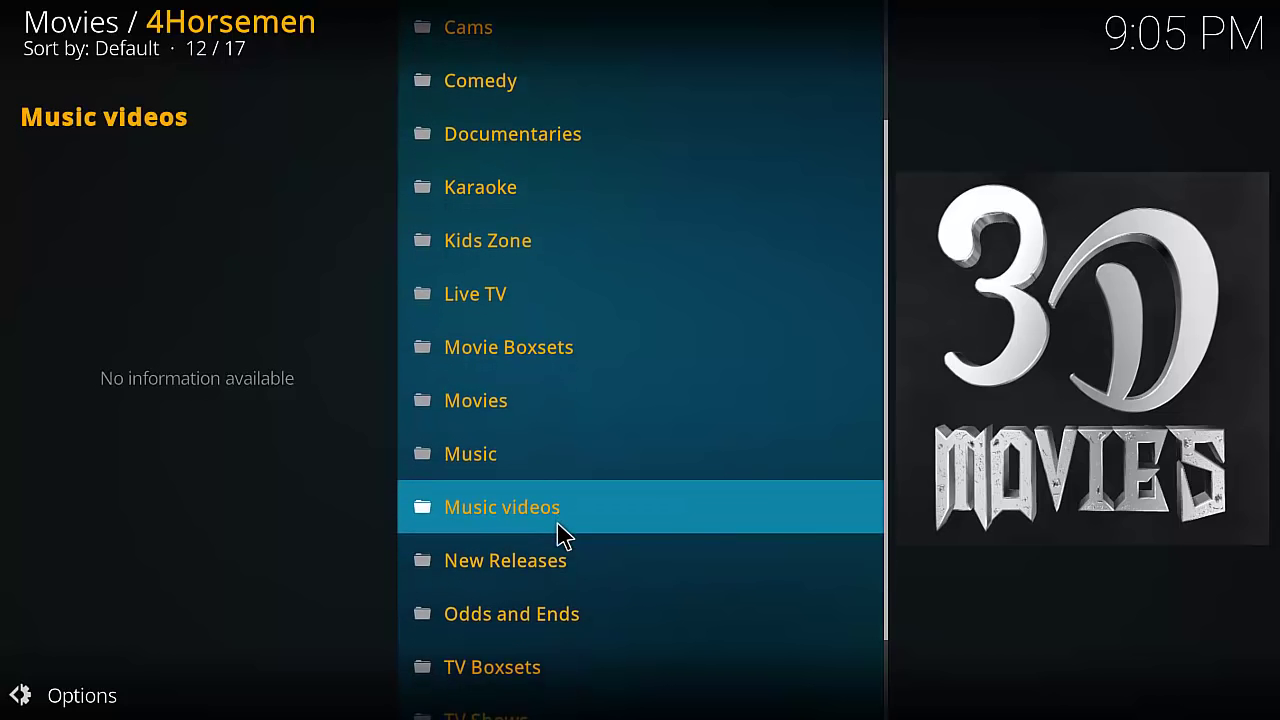
{"action": "scroll", "coordinate": [565, 545], "scroll_direction": "down", "scroll_amount": 3}
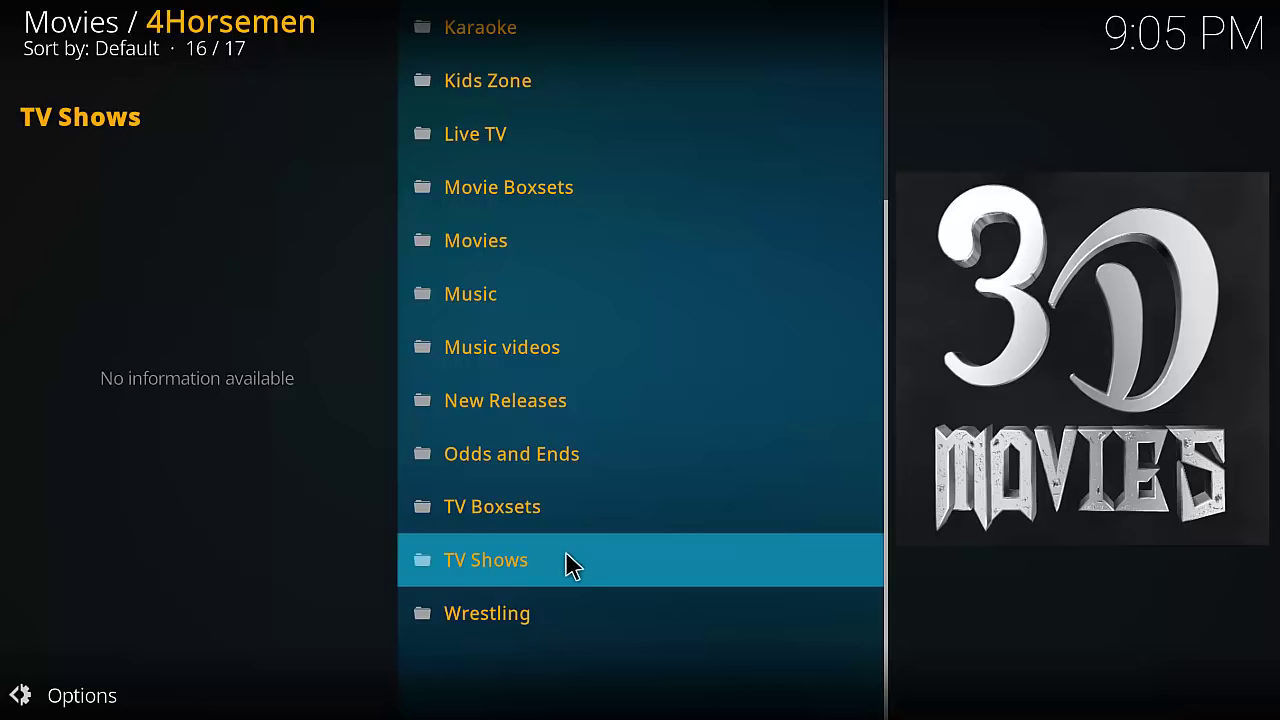
{"action": "scroll", "coordinate": [546, 391], "scroll_direction": "up", "scroll_amount": 17}
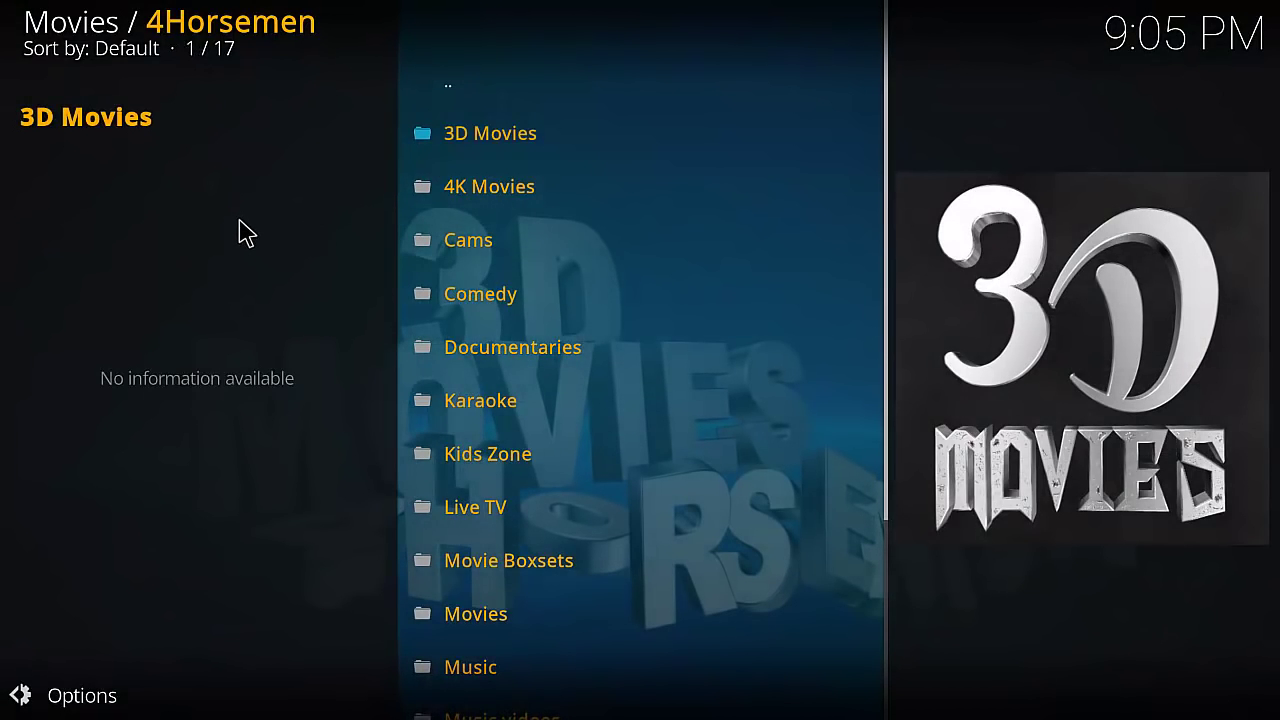
{"action": "key", "text": "Escape"}
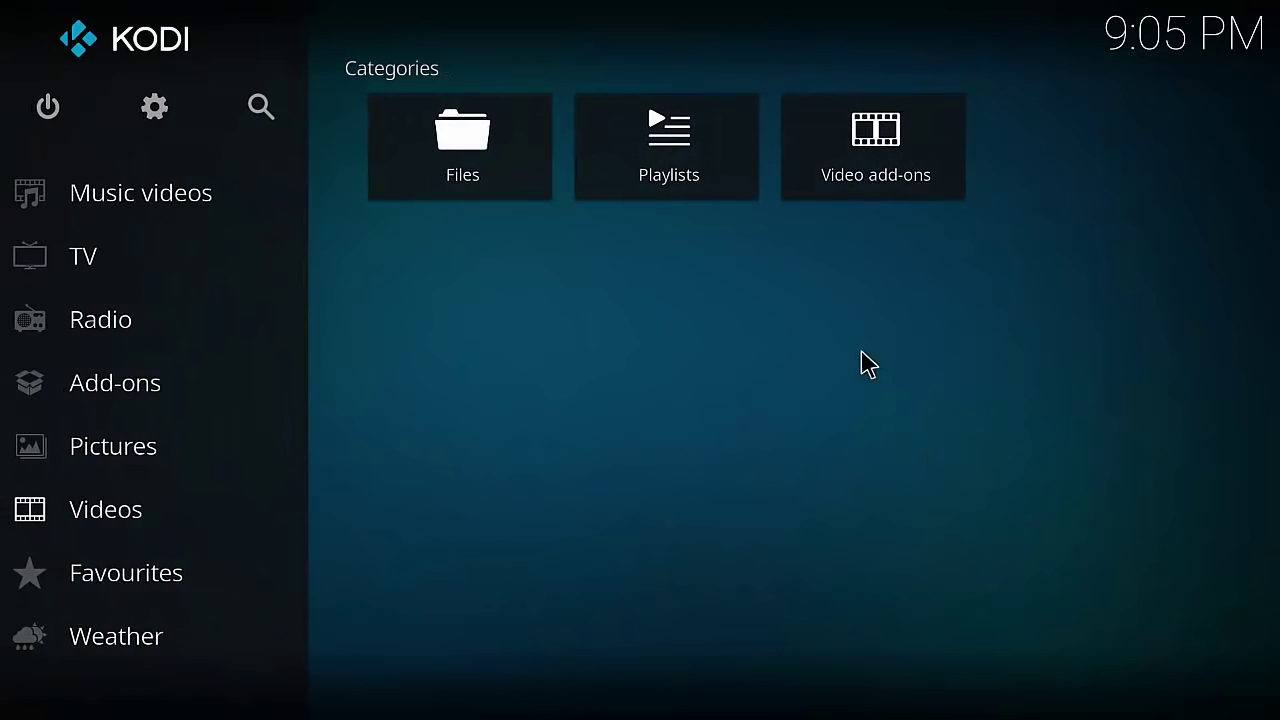